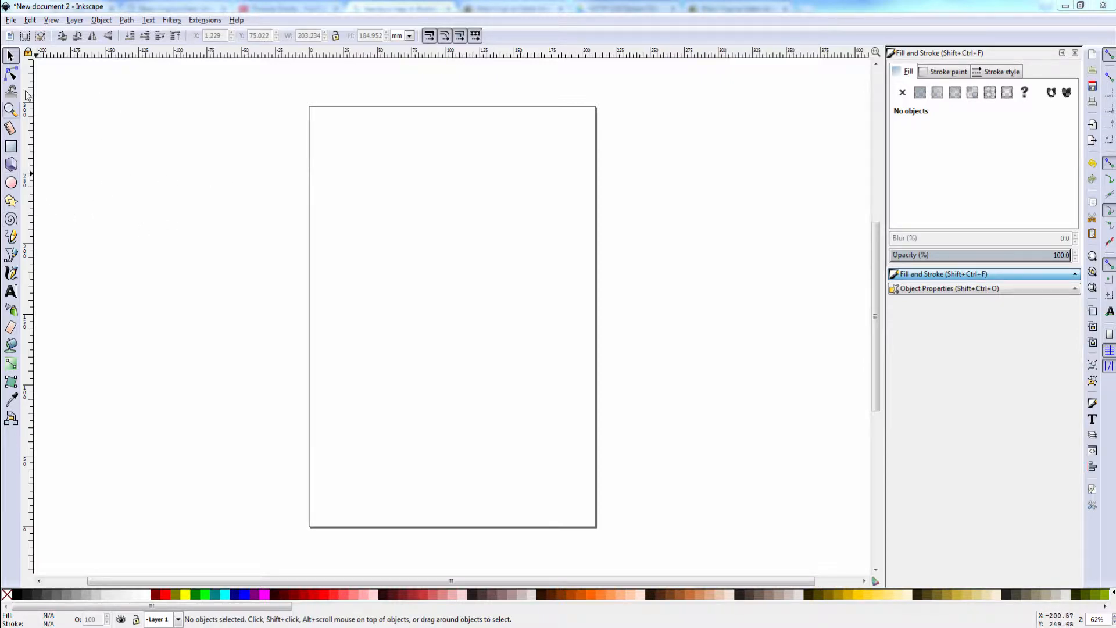
Import pig_image as an embedded image at default import resolution and fit it onto the page, about 206 mm wide
left_click(11, 21)
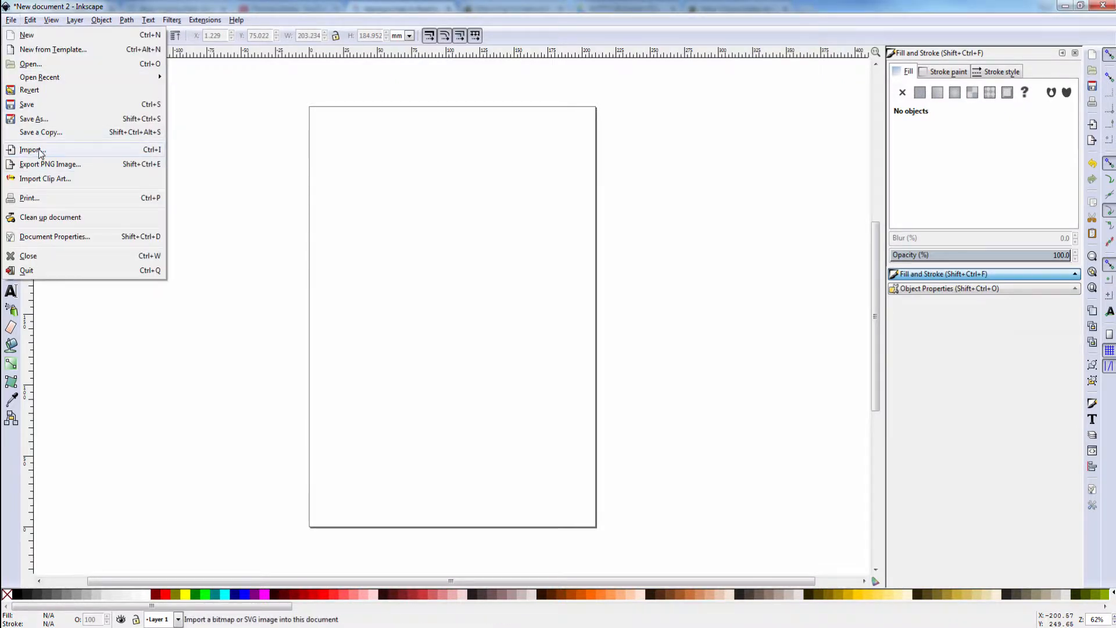
left_click(38, 149)
left_click(277, 93)
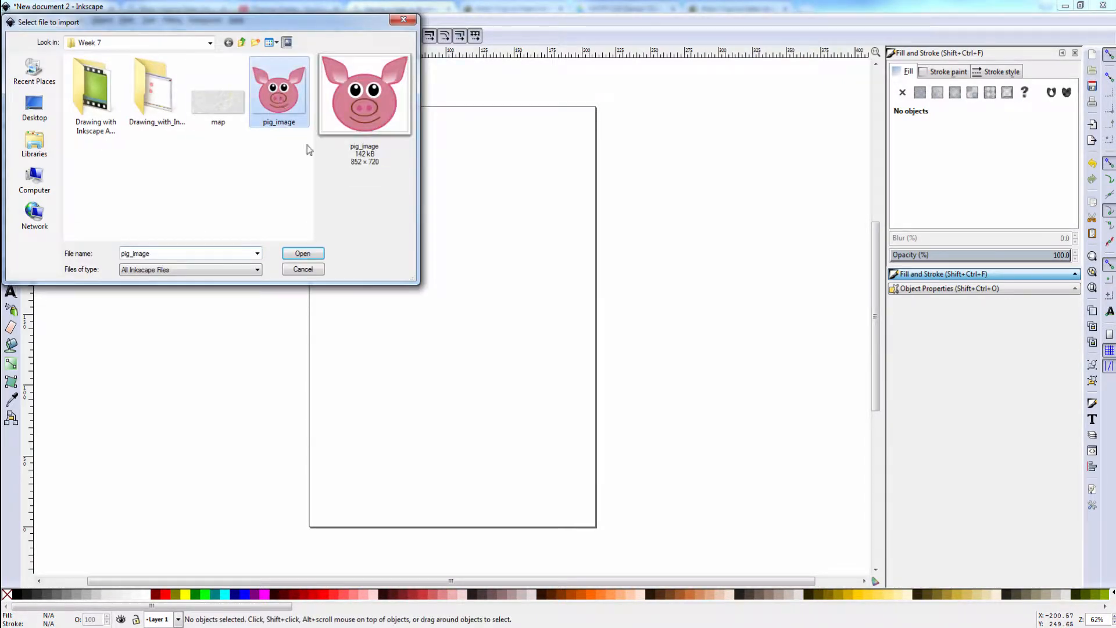
left_click(302, 253)
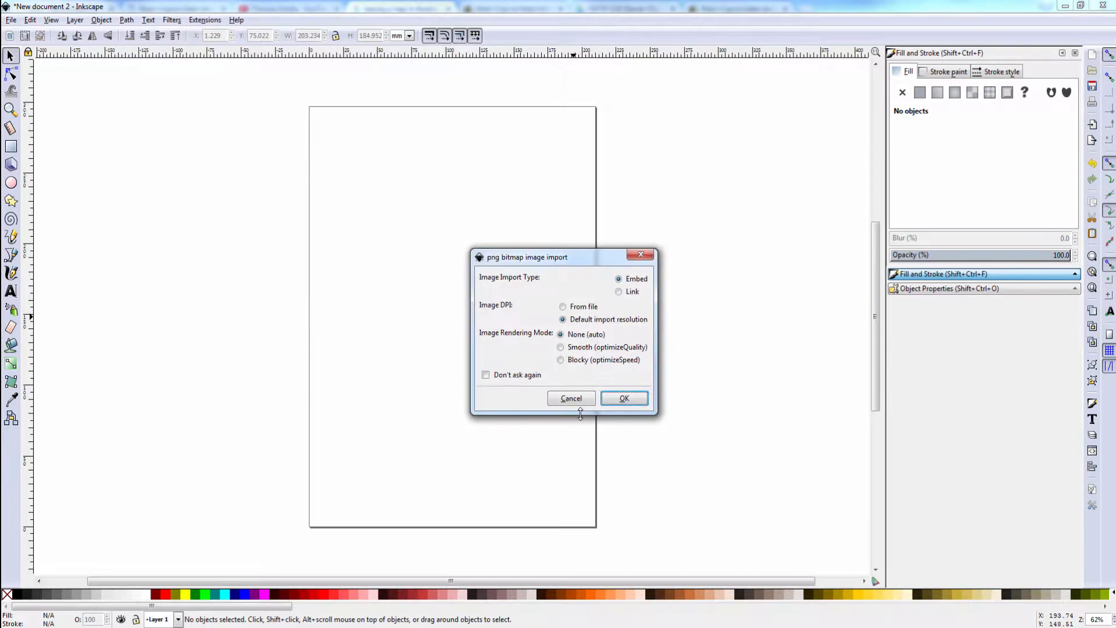
left_click(623, 399)
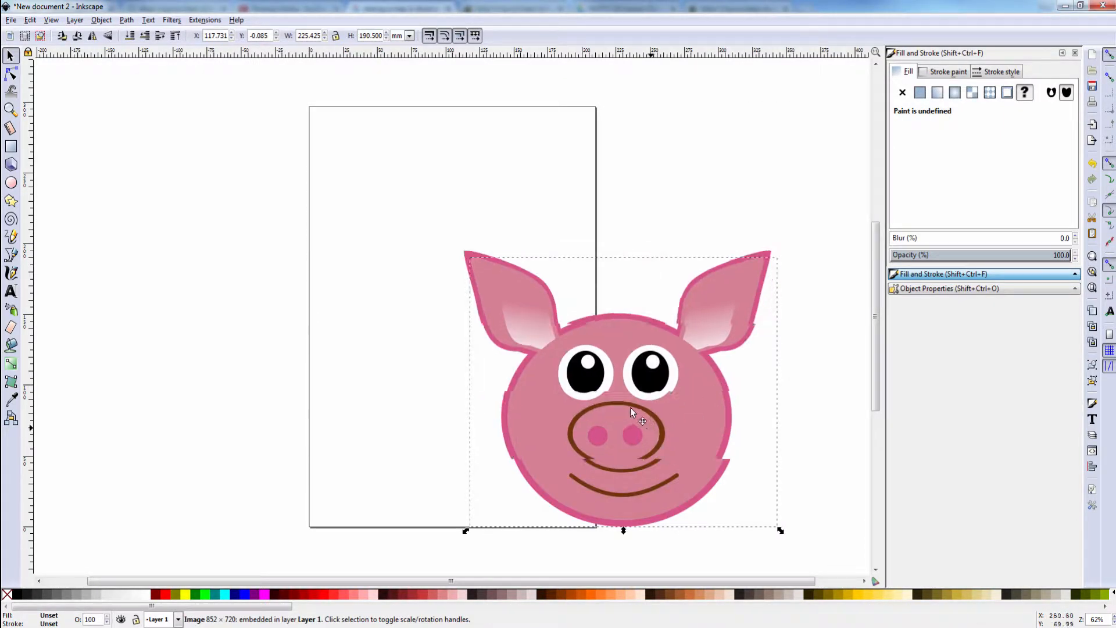
left_click_drag(630, 407, 491, 345)
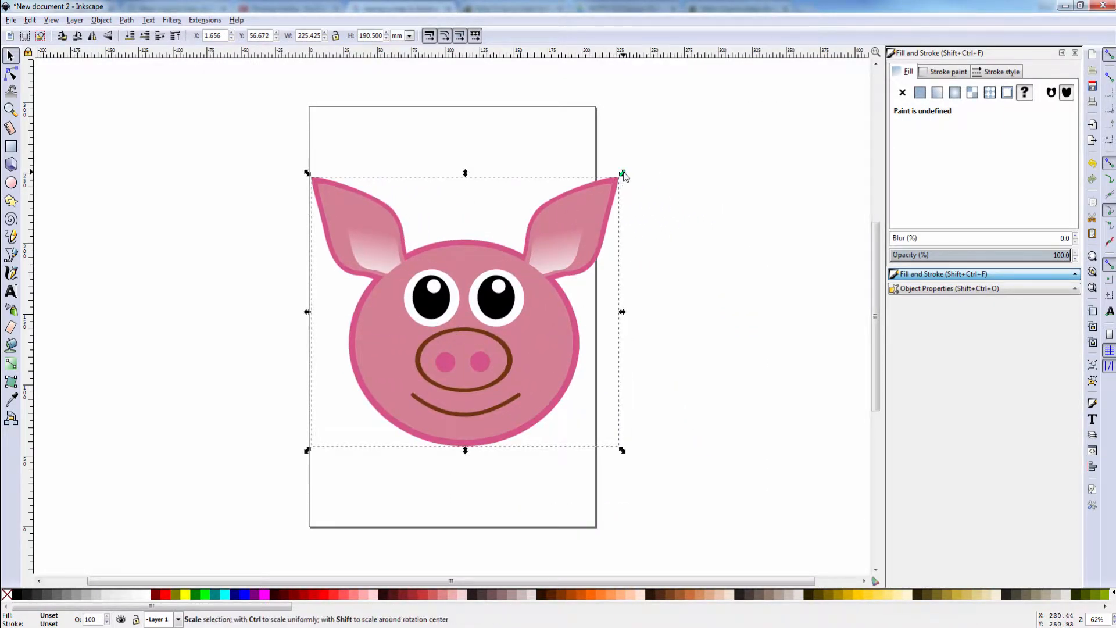
left_click_drag(622, 176, 593, 177)
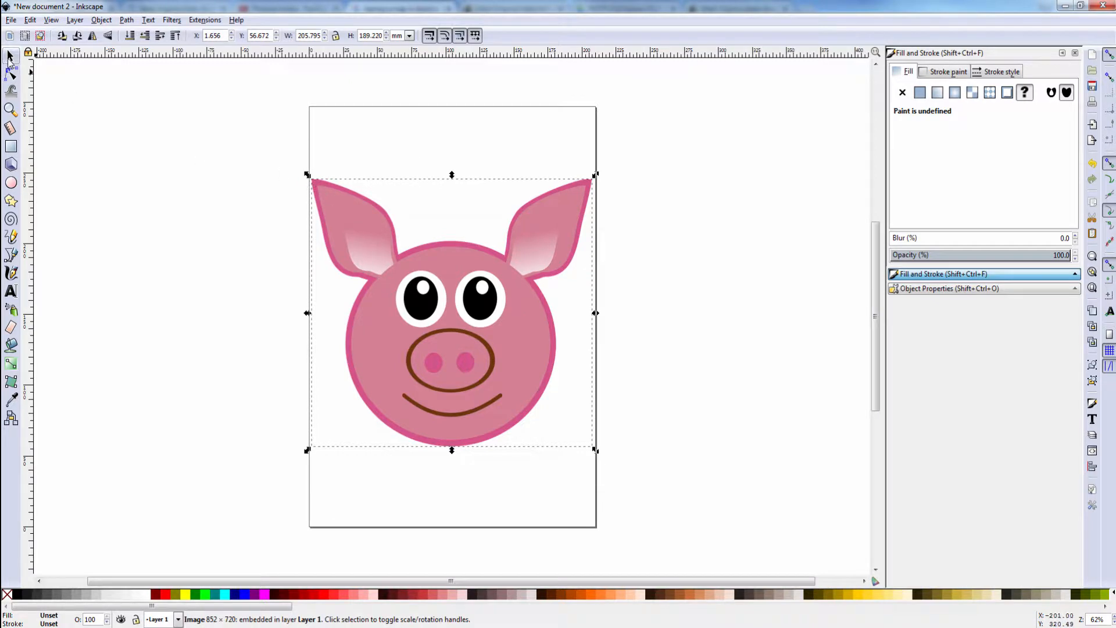
Trace the pig image with Trace Bitmap using brightness cutoff at a threshold of 0.450
left_click(129, 21)
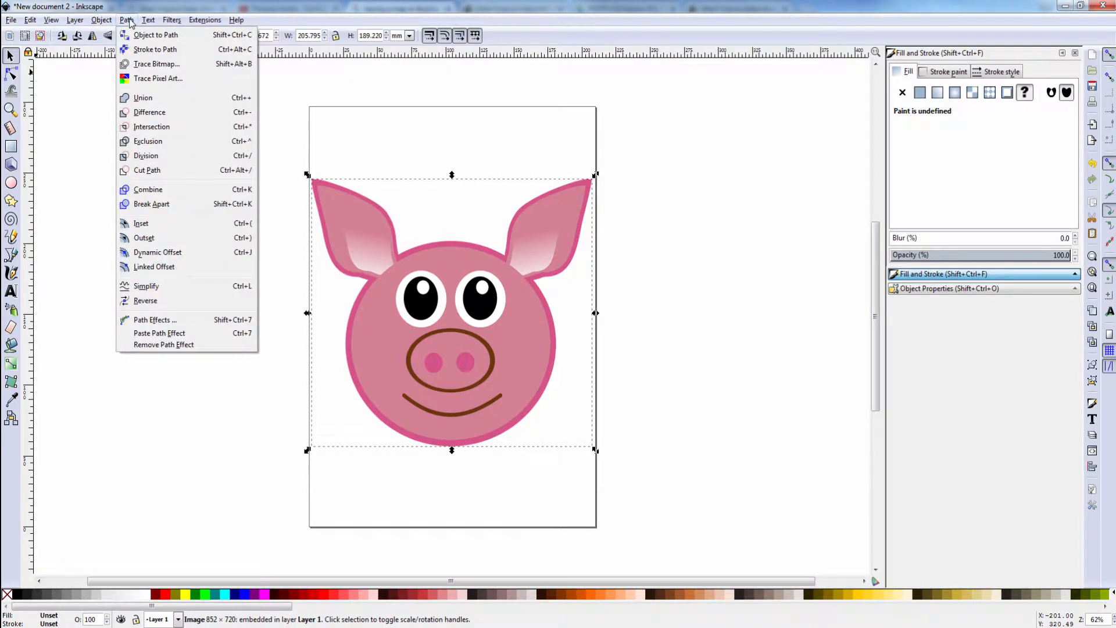
left_click(145, 65)
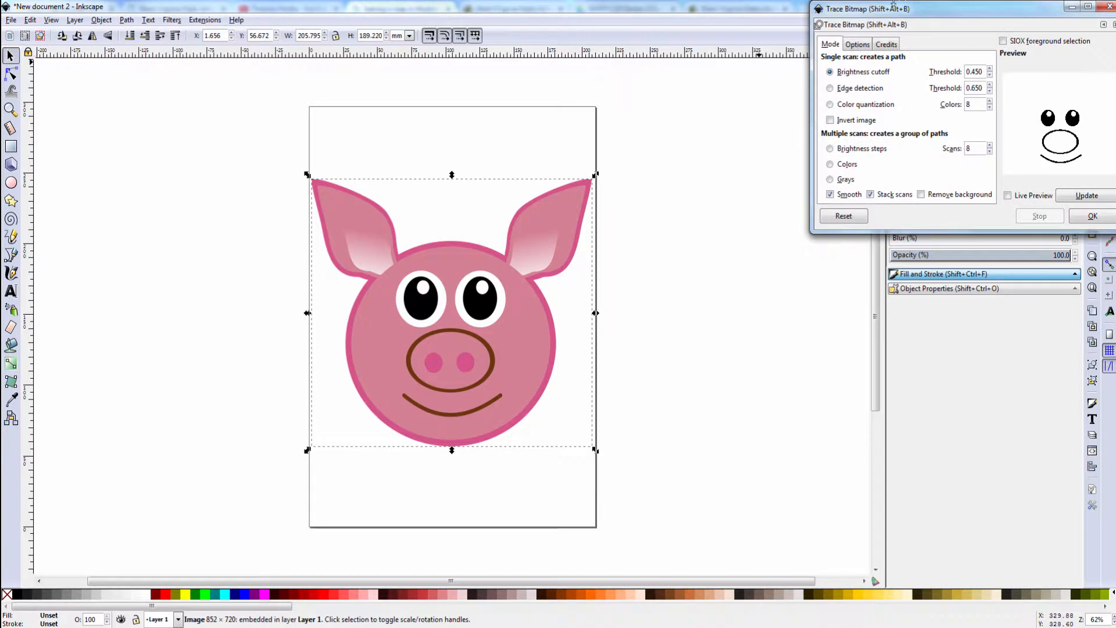
left_click_drag(957, 18, 912, 23)
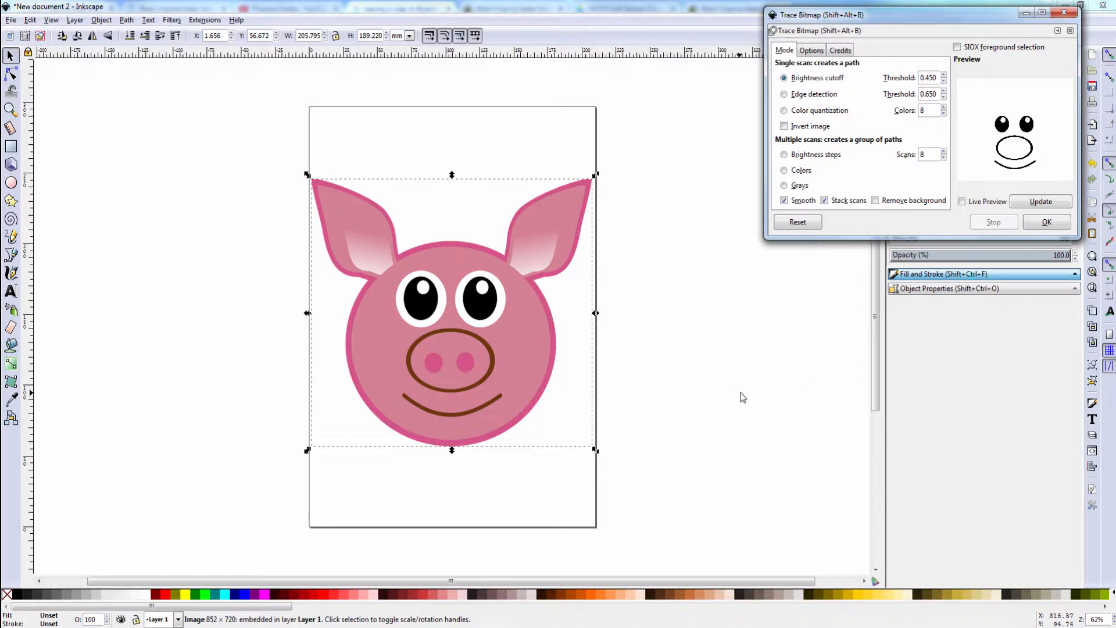
left_click(1047, 223)
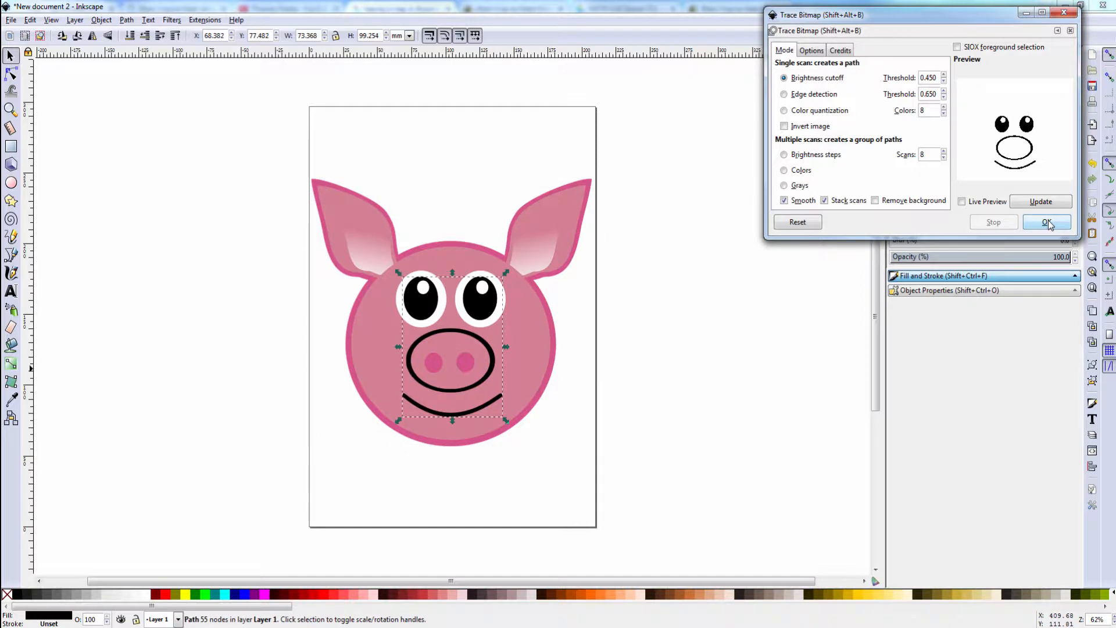
Delete the traced facial features, moving the pig image aside and back onto the page
left_click_drag(434, 340, 713, 341)
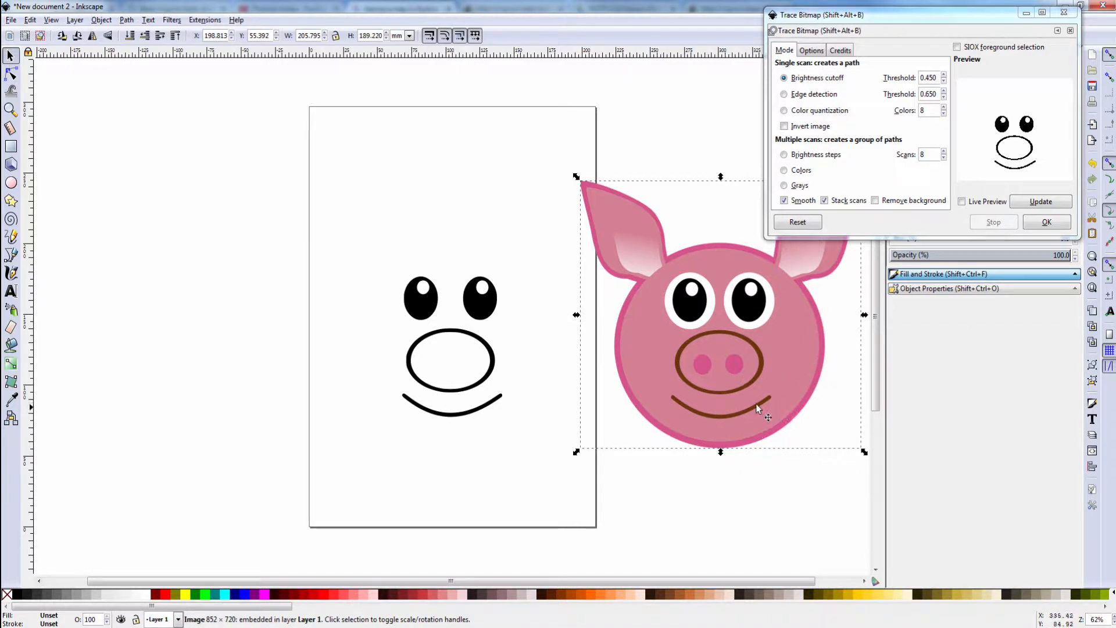
left_click(468, 337)
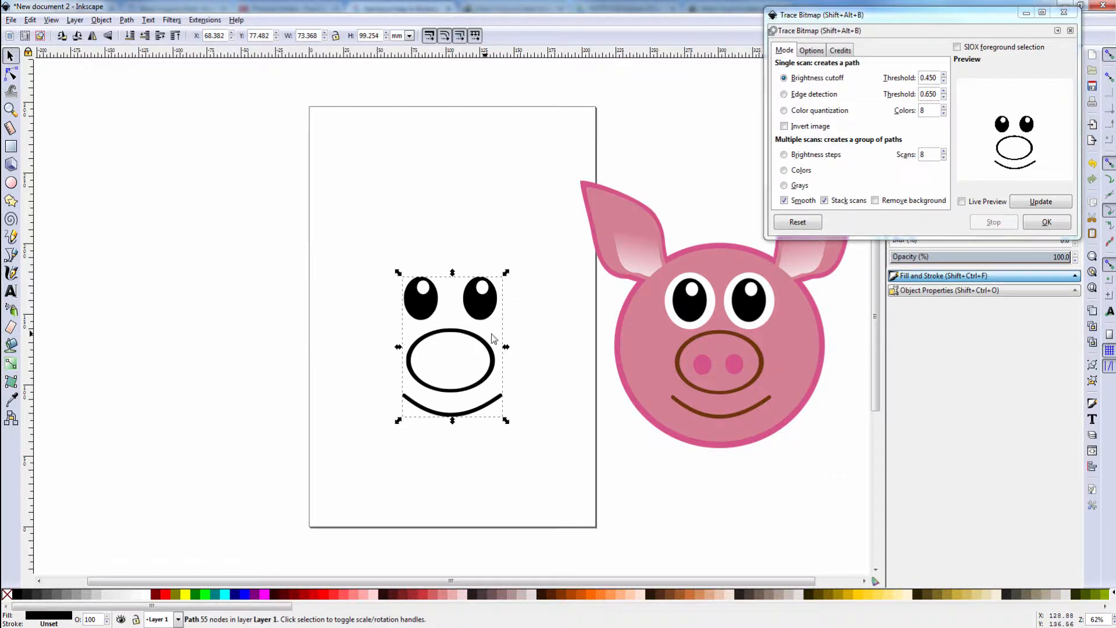
mouse_move(494, 339)
left_mouse_down()
mouse_move(721, 342)
mouse_move(468, 322)
left_mouse_up()
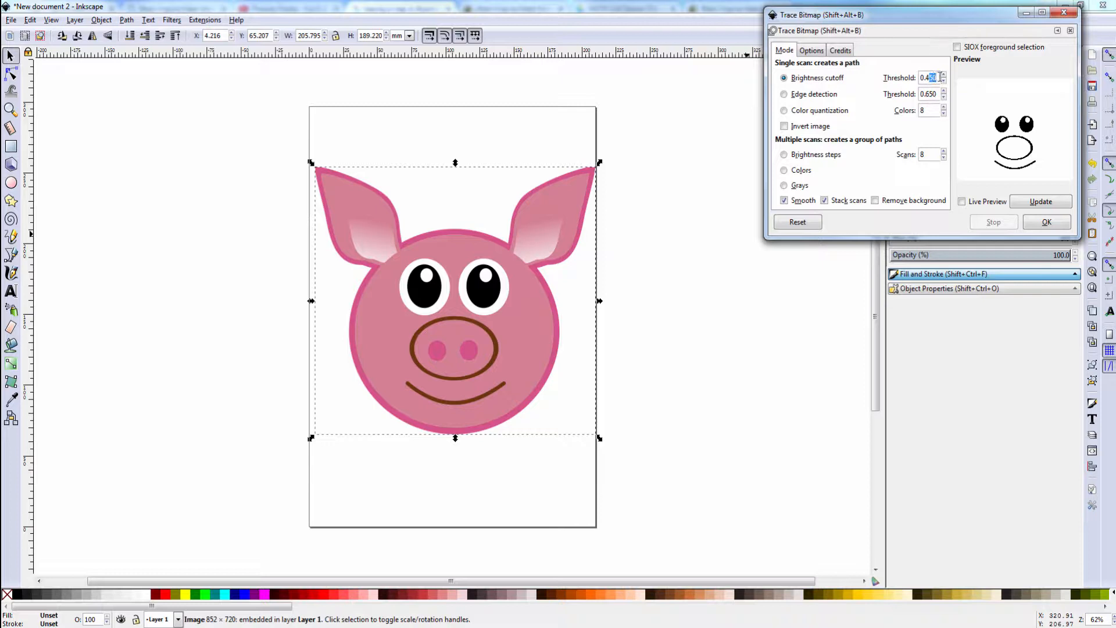
Trace the pig image with a brightness cutoff threshold of 0.800, then move the traced silhouette aside and delete it
key("BackSpace")
key("BackSpace")
left_click(1047, 222)
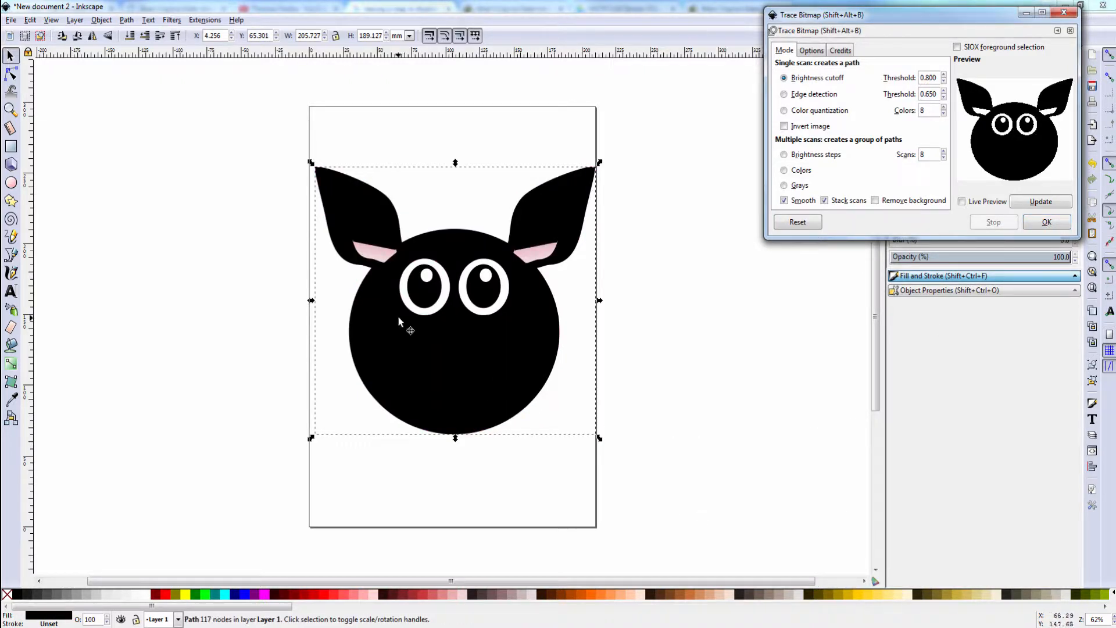
mouse_move(465, 354)
left_mouse_down()
mouse_move(703, 347)
mouse_move(722, 387)
mouse_move(753, 410)
left_mouse_up()
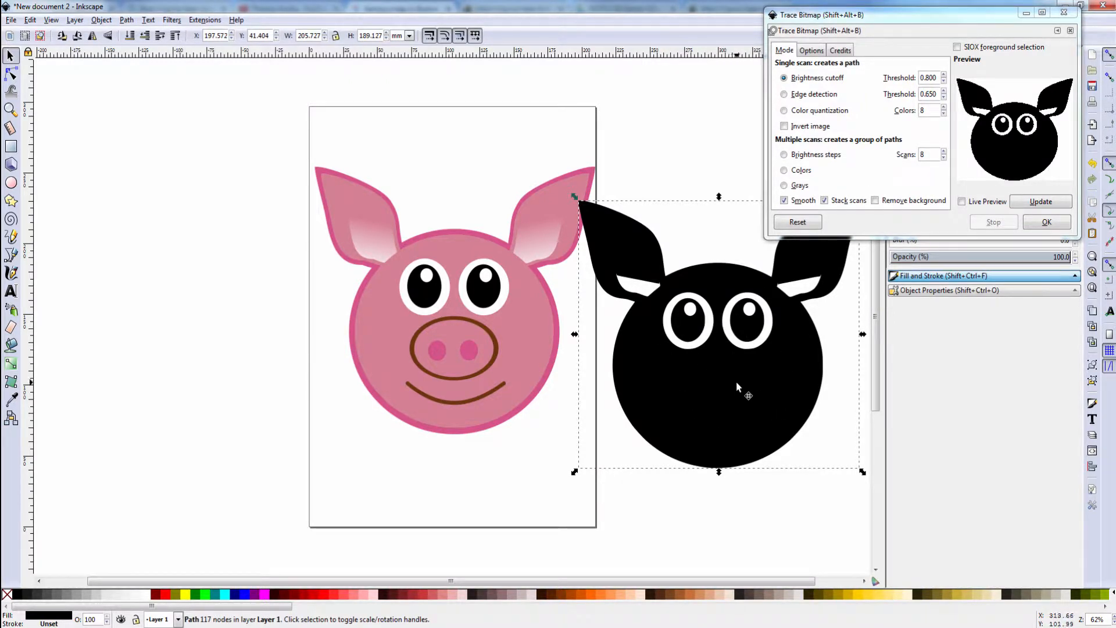
key("Delete")
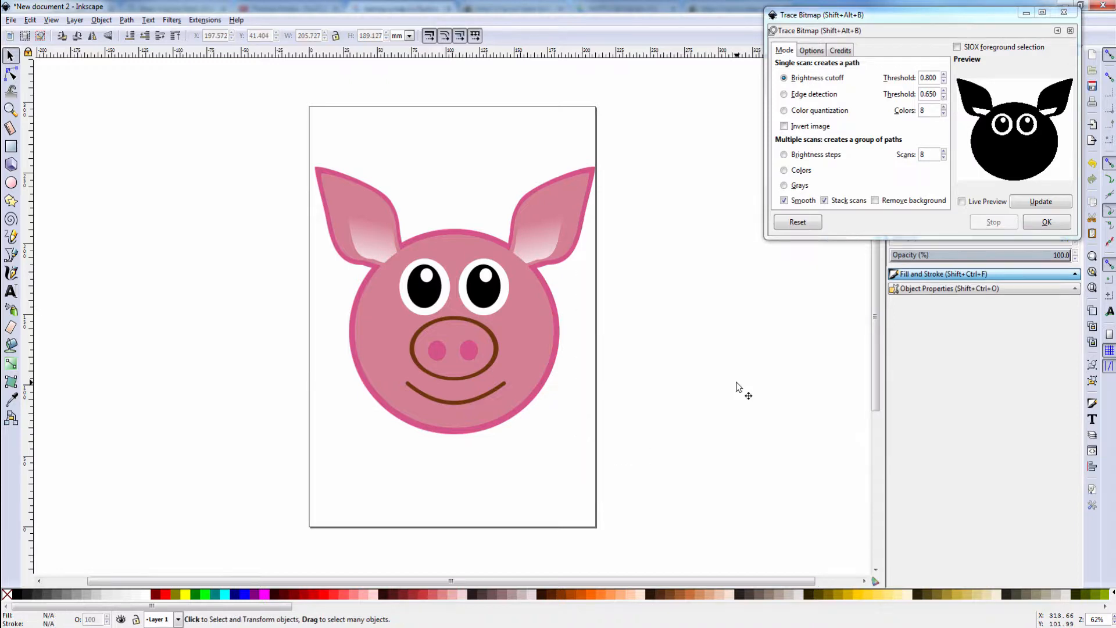
Trace the pig image using edge detection with a threshold of 0.650
left_click(456, 339)
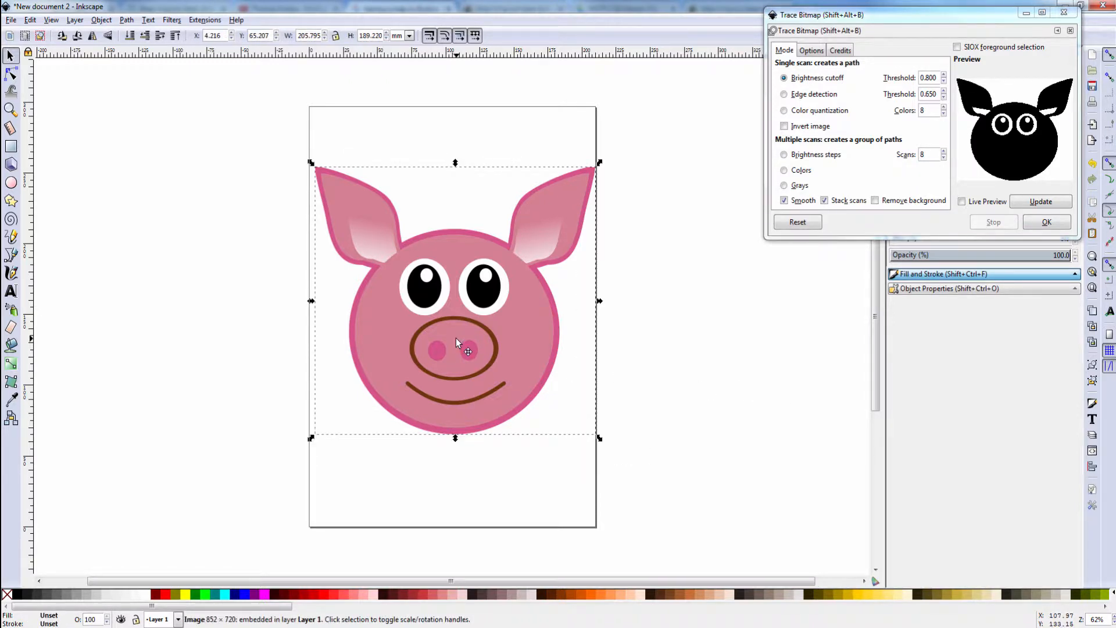
left_click(784, 95)
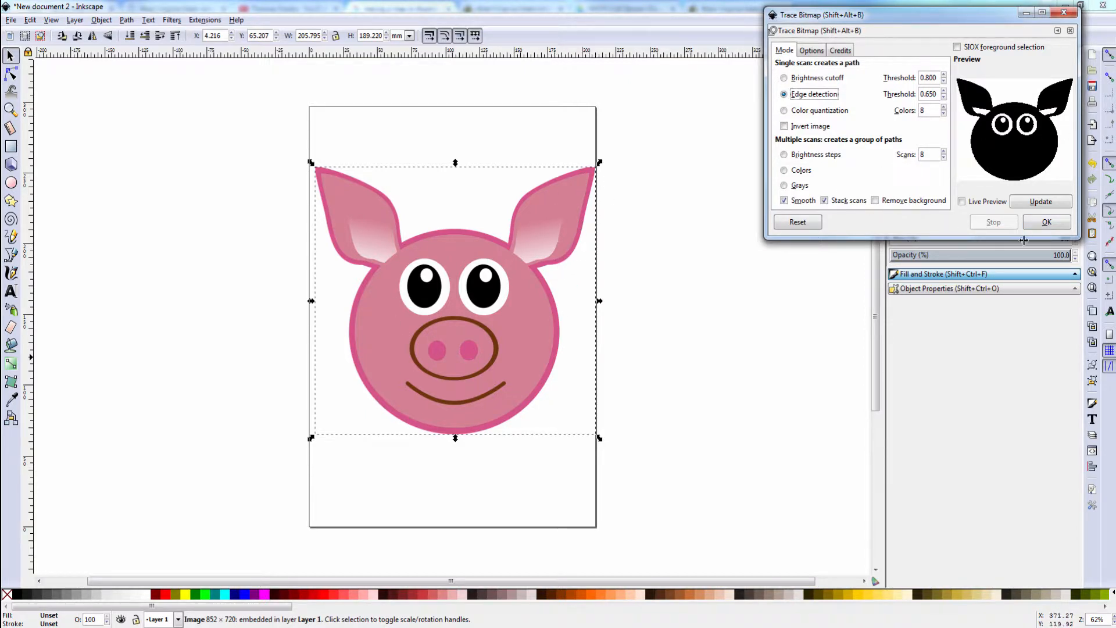
left_click(1046, 224)
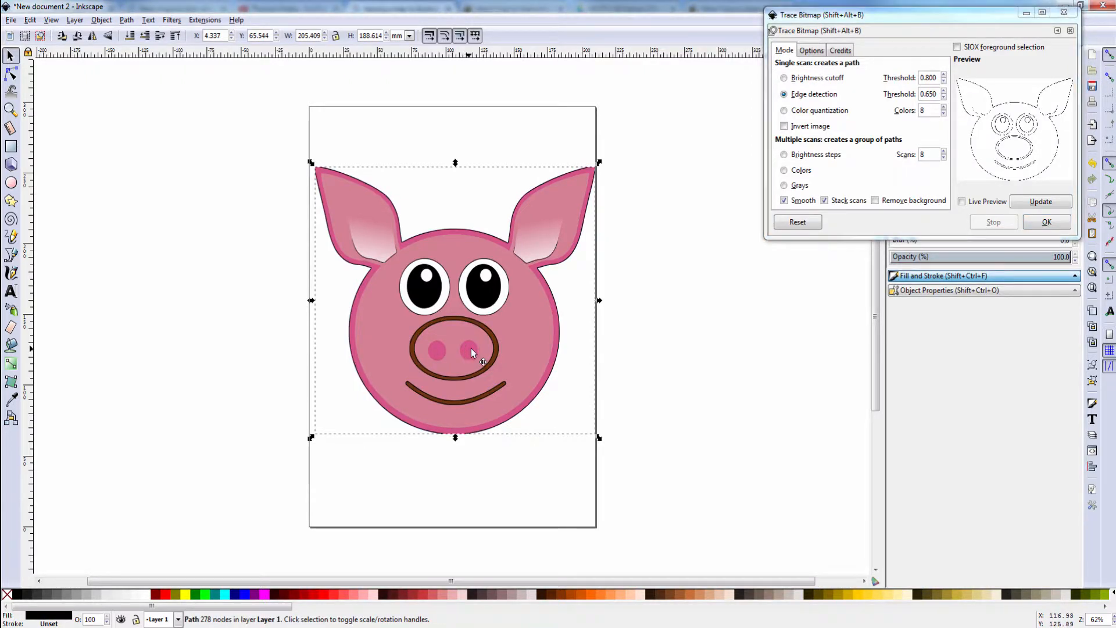
Delete the edge detection outline, moving the pig image aside and back onto the page
mouse_move(472, 352)
left_mouse_down()
mouse_move(580, 348)
mouse_move(715, 365)
mouse_move(746, 352)
left_mouse_up()
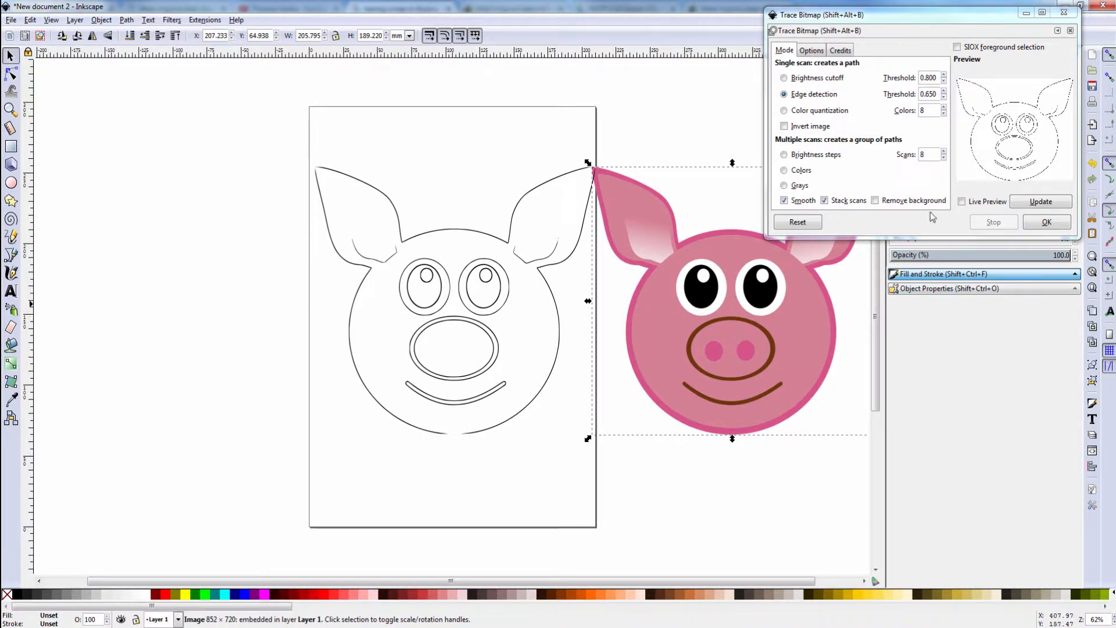
left_click(498, 343)
key("Delete")
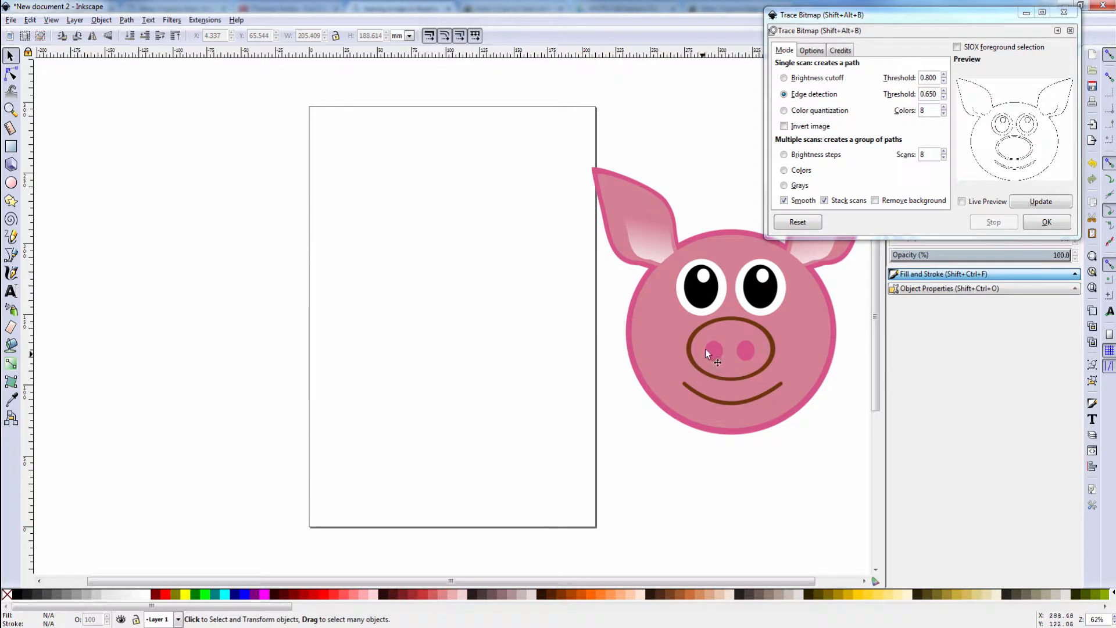
left_click_drag(706, 349, 425, 346)
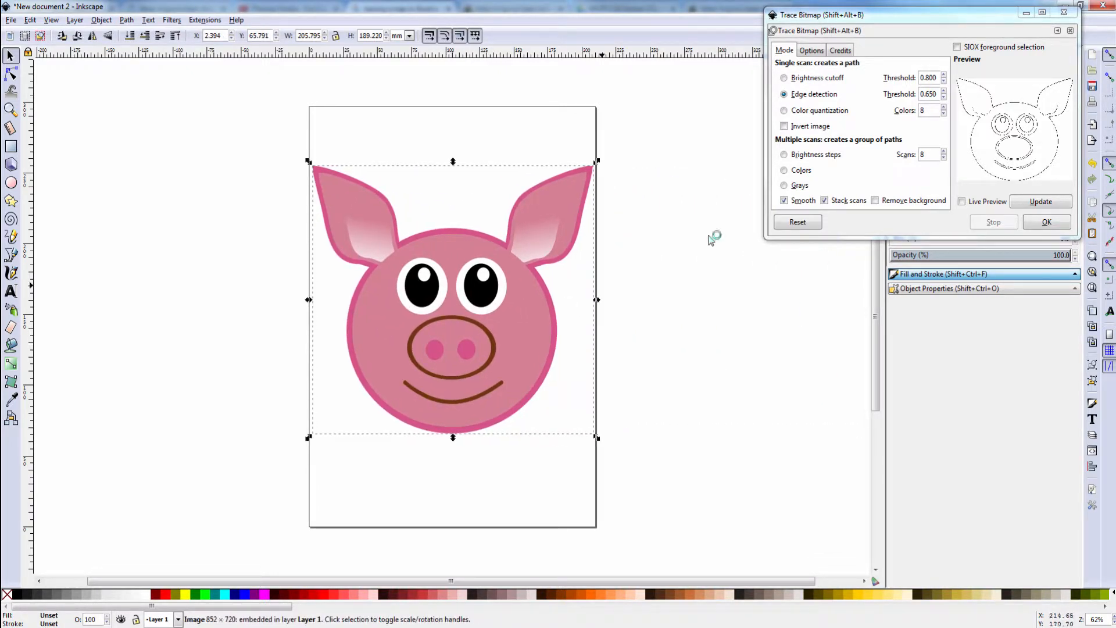
Trace the pig image using color quantization with 8 colors and move the traced path beside the page
left_click(784, 111)
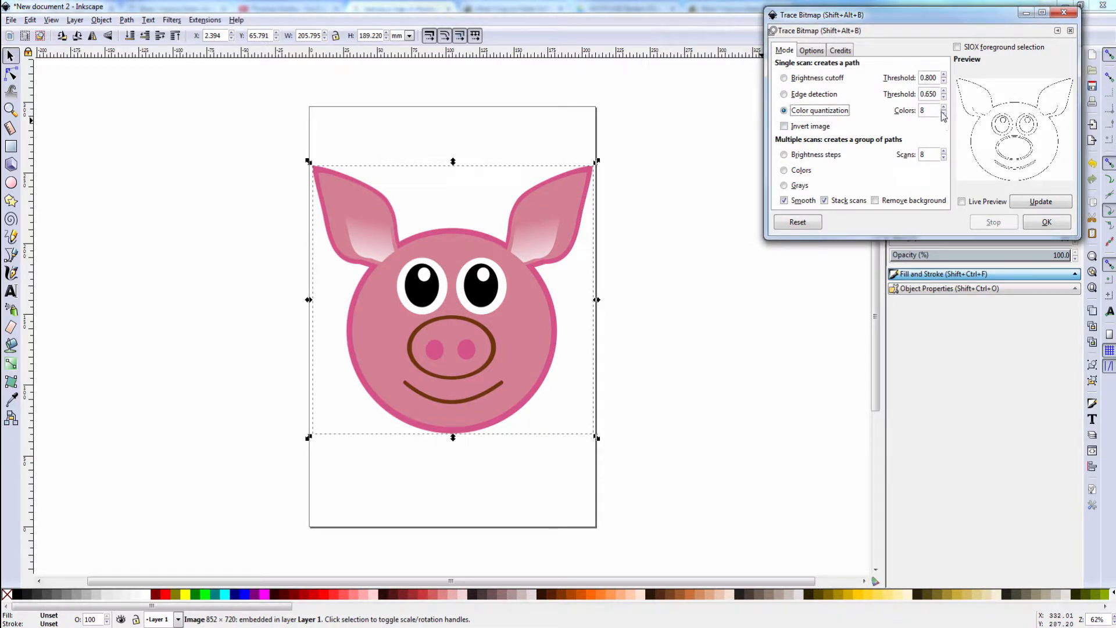
left_click(1046, 223)
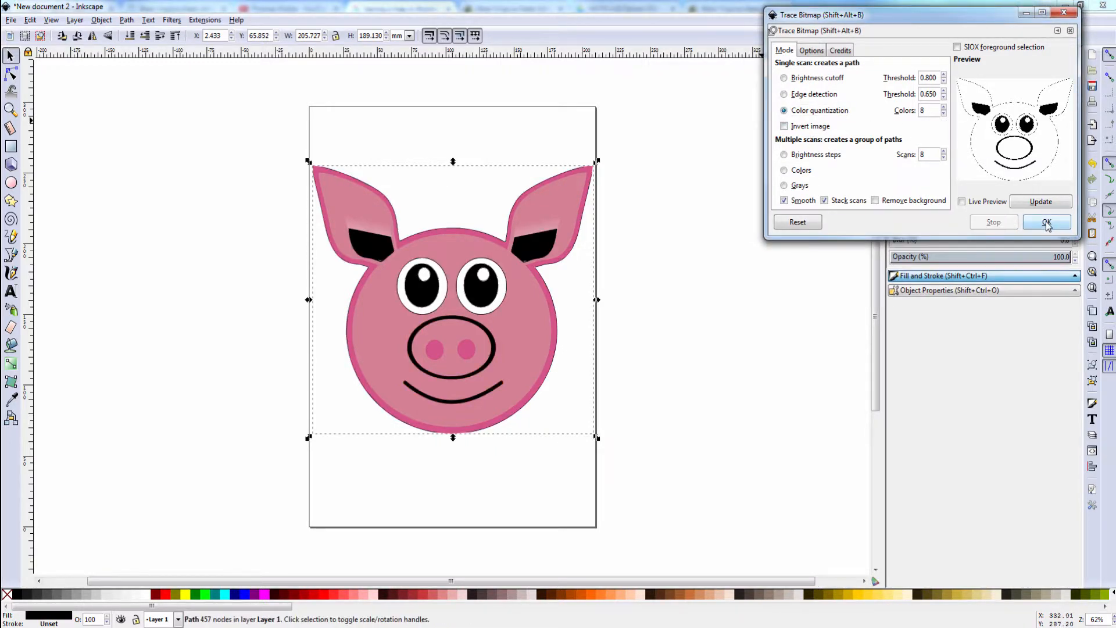
left_click_drag(436, 323, 192, 304)
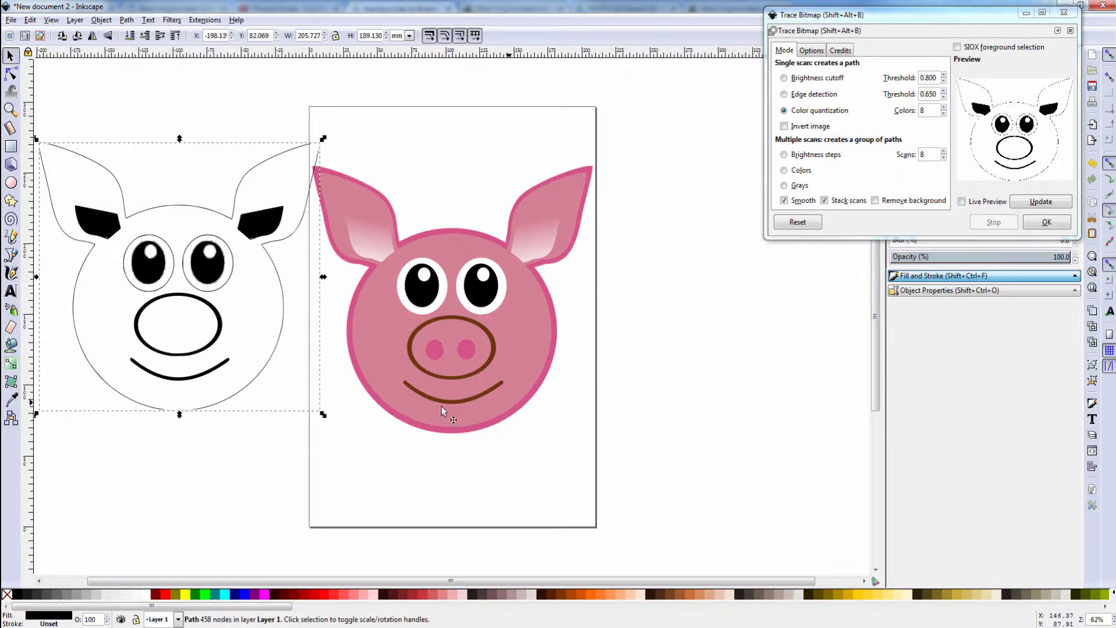
Delete the color quantization trace beside the page, keeping the original pig image
scroll(505, 367, "up", 1)
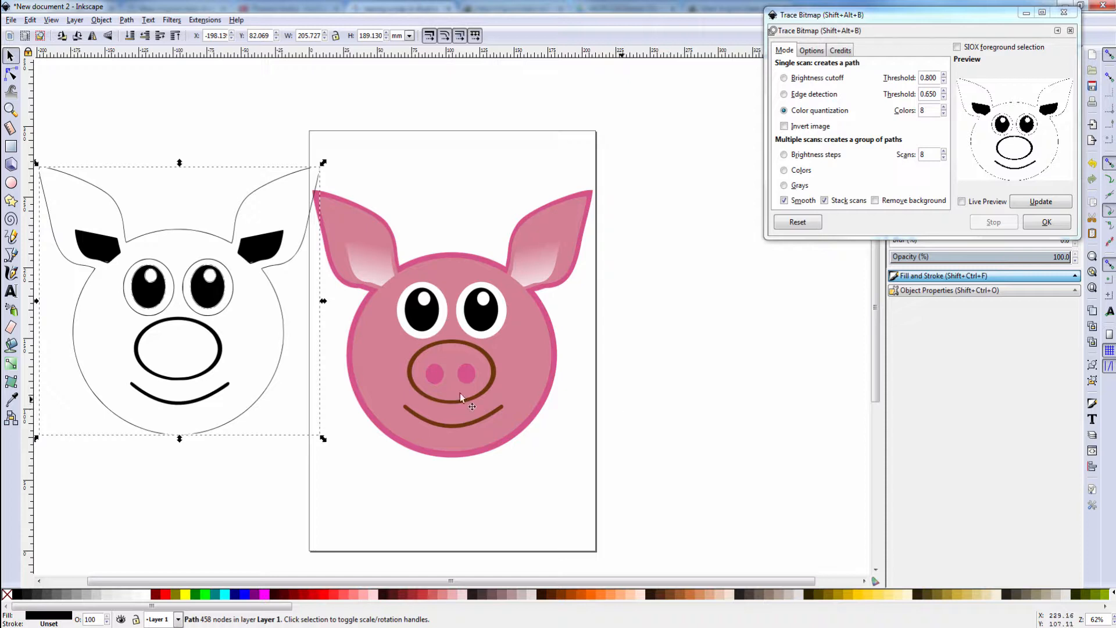
left_click(244, 339)
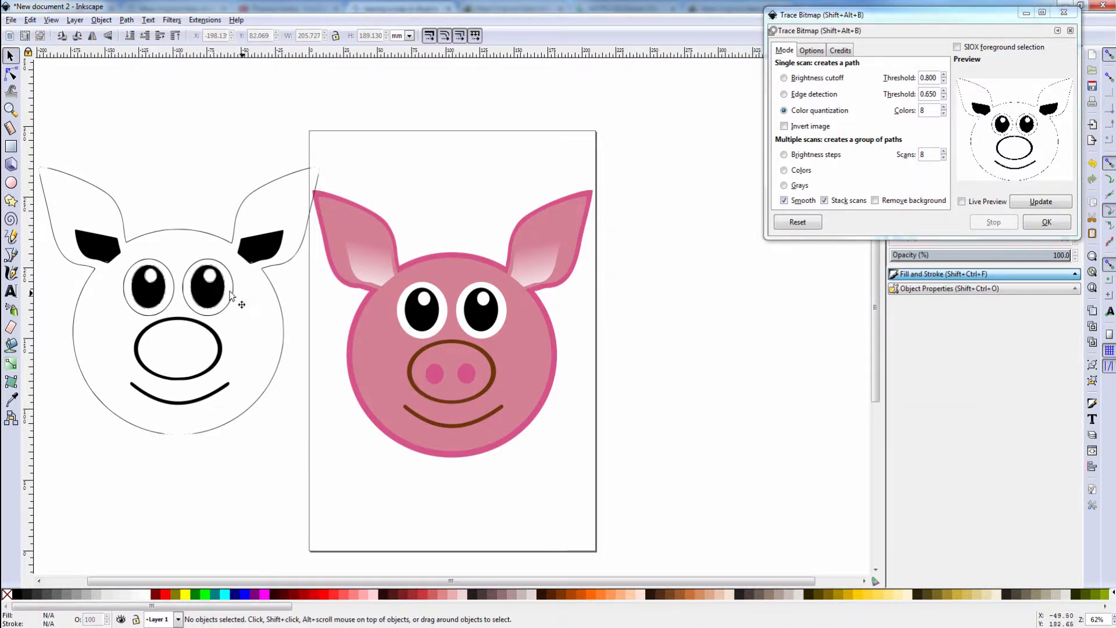
left_click(170, 296)
key("Delete")
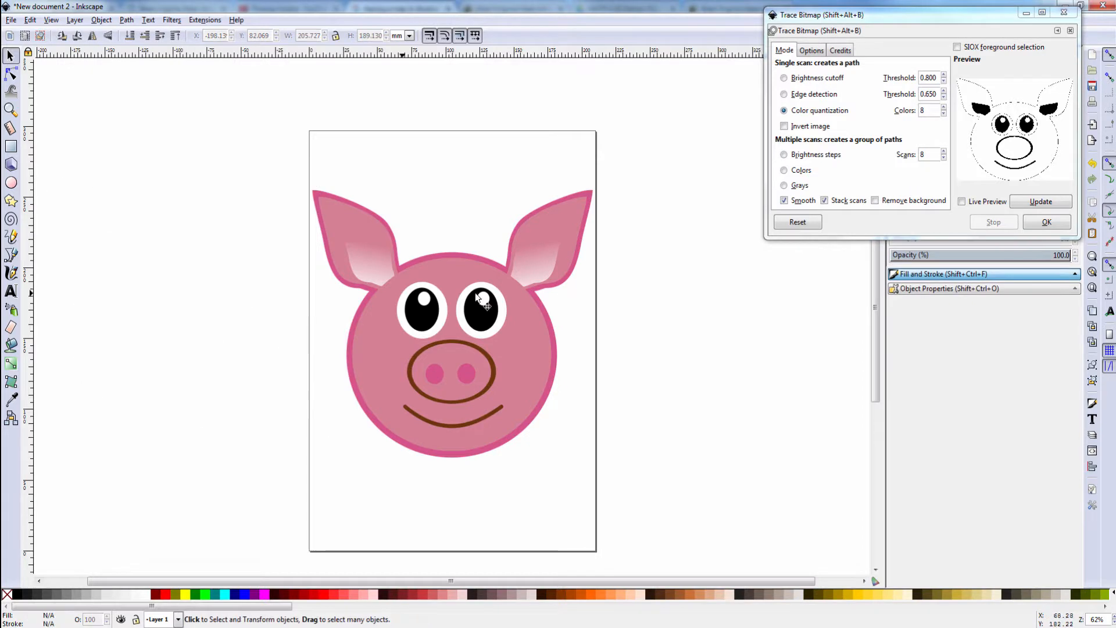
Trace the pig image using color quantization with 8 colors and the Invert image option enabled
left_click(785, 126)
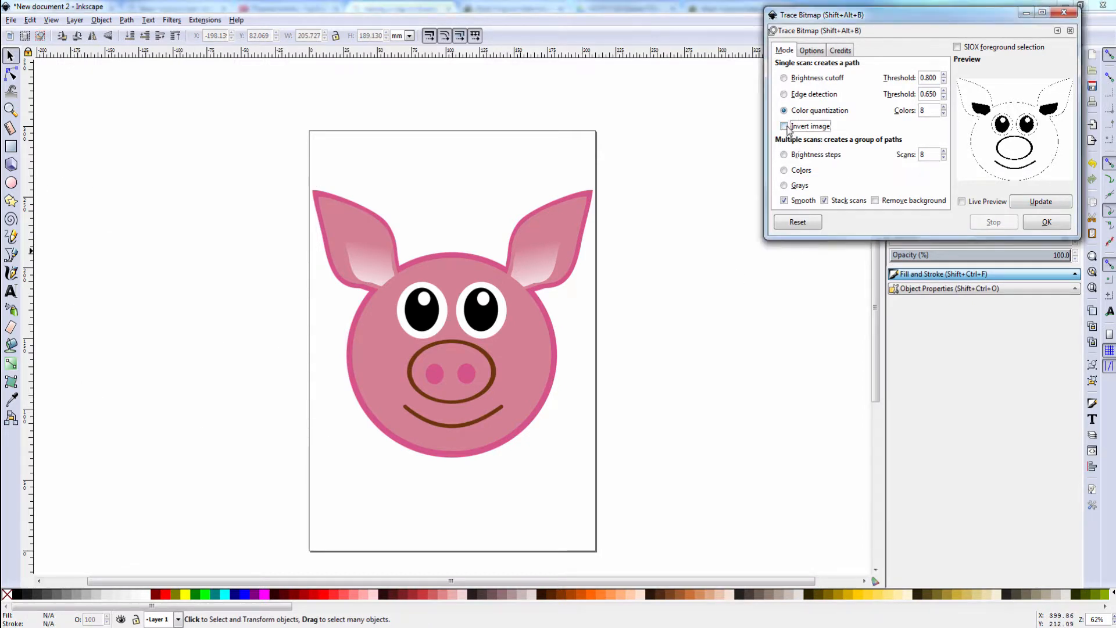
left_click(476, 353)
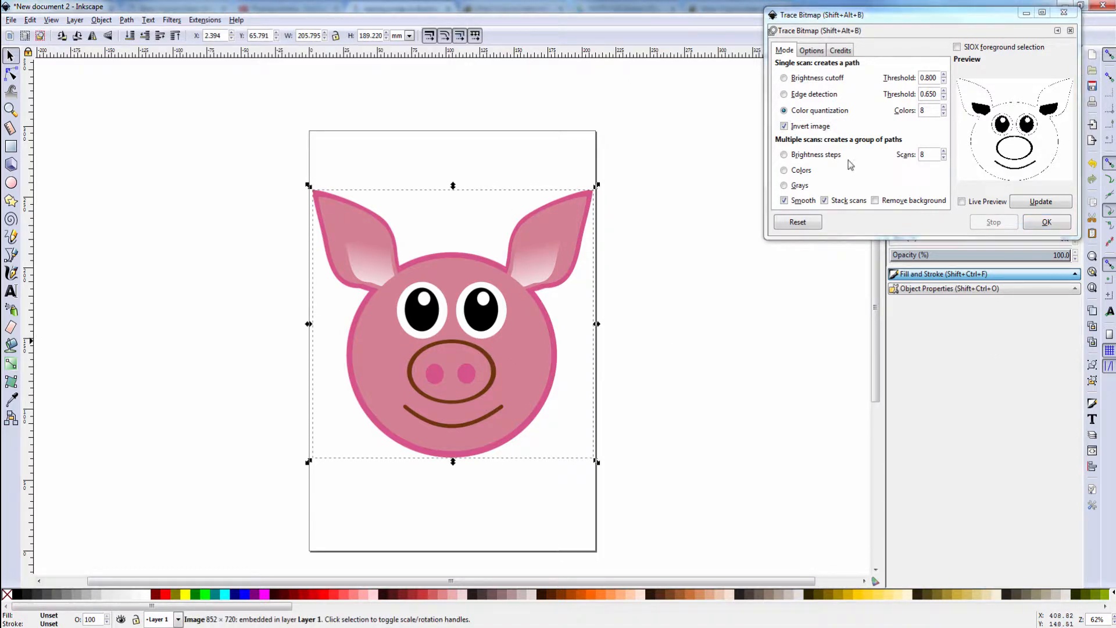
left_click(1048, 223)
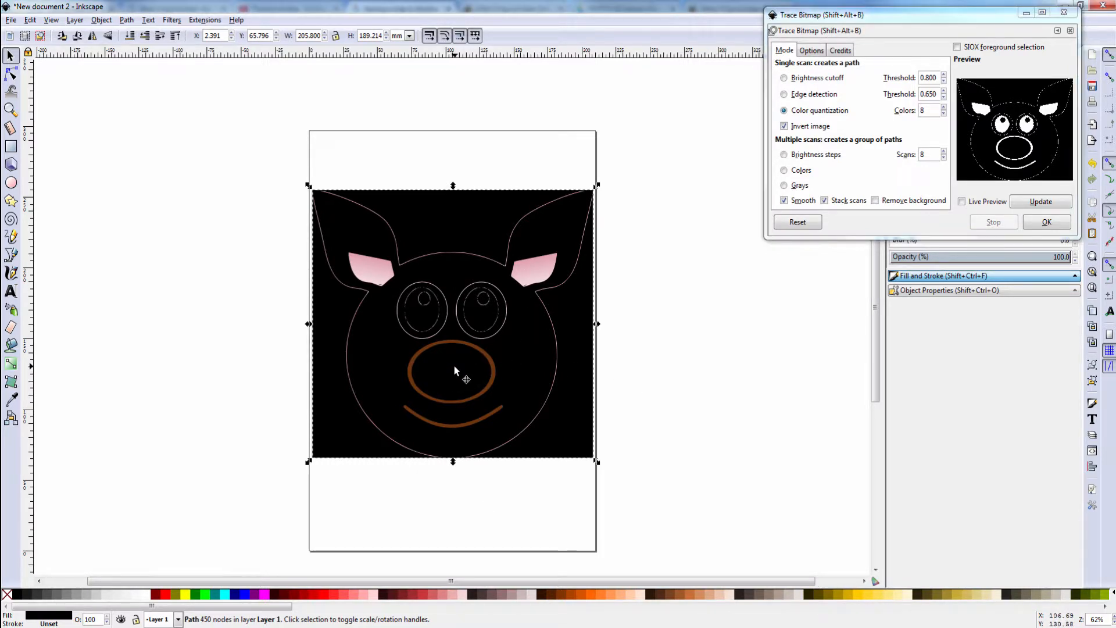
Move the inverted trace off the page and delete the original pig image
mouse_move(458, 370)
left_mouse_down()
mouse_move(593, 376)
mouse_move(754, 402)
left_mouse_up()
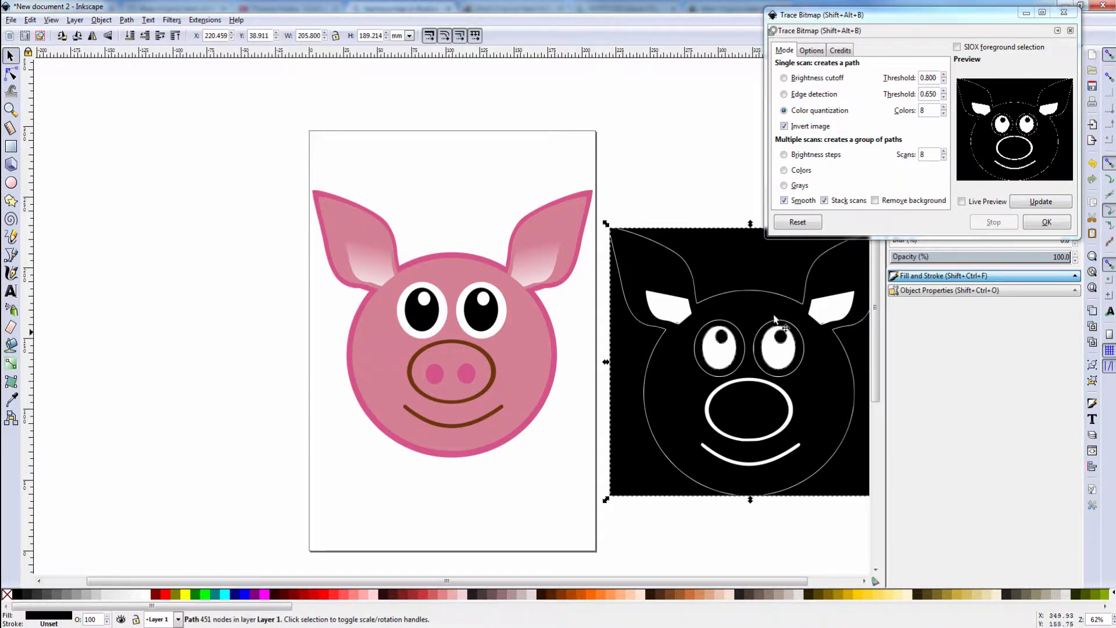
left_click(477, 351)
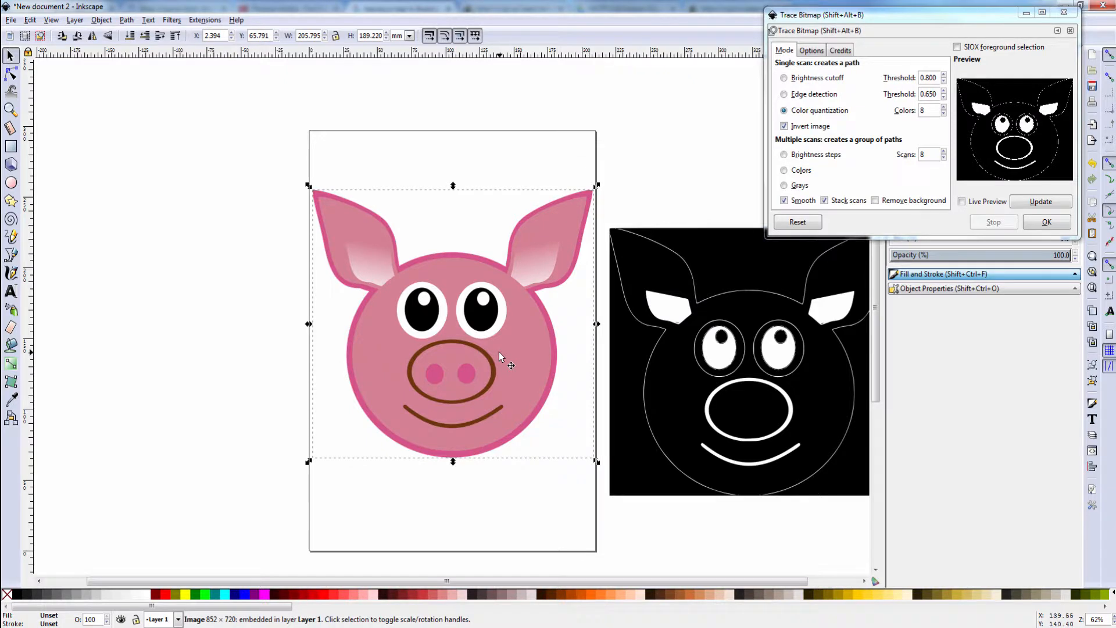
key("Delete")
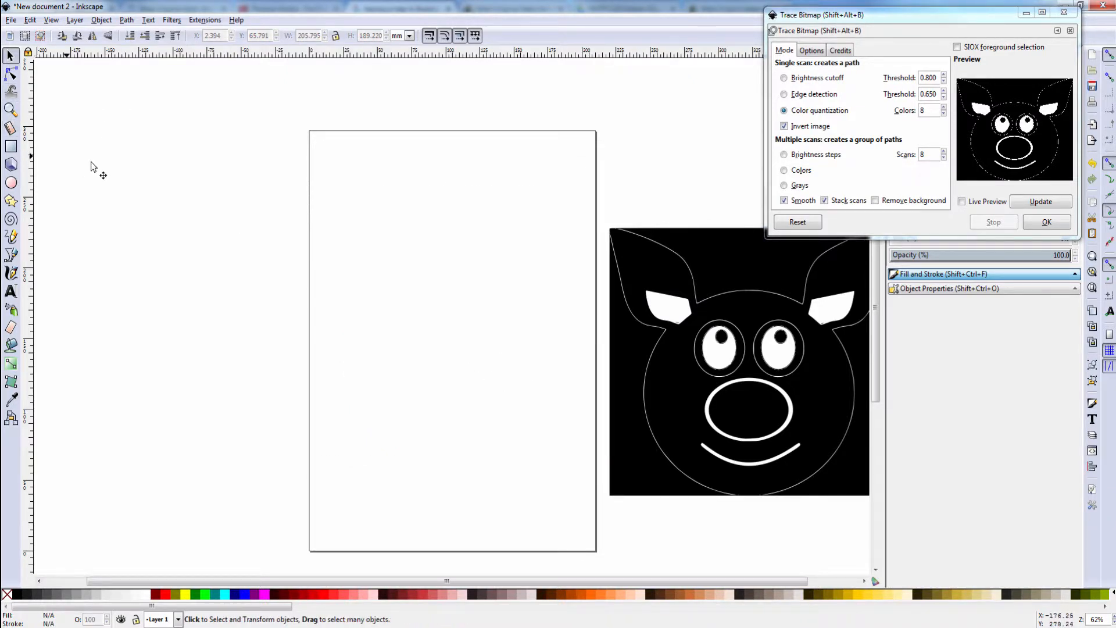
Draw a semi-transparent lime green rectangle on the page beside the inverted trace, about 204 by 176 mm
left_click(11, 146)
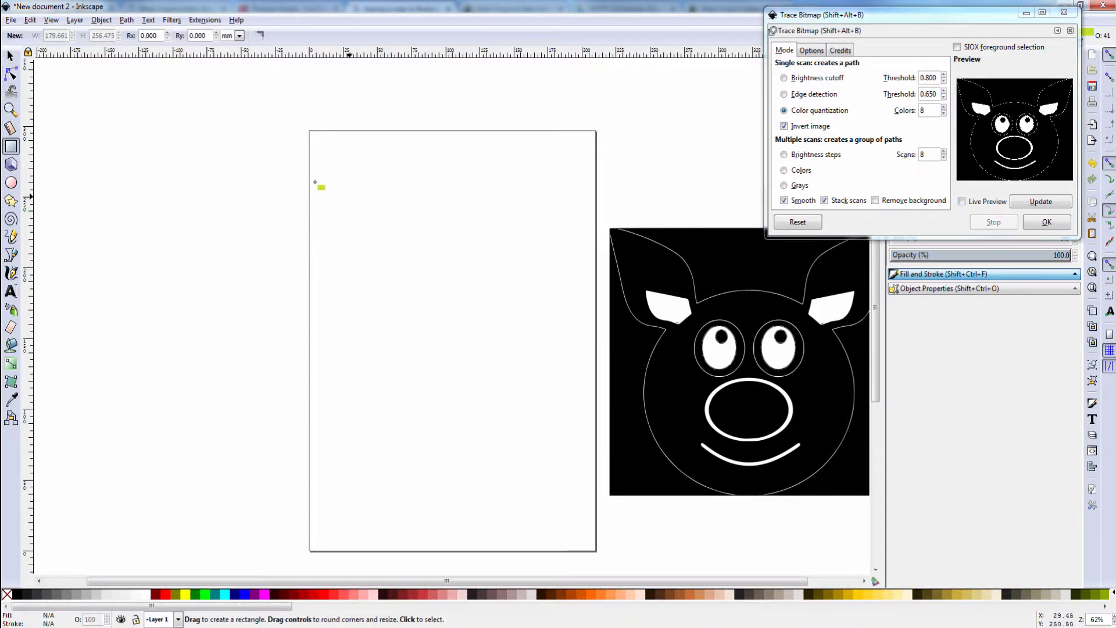
mouse_move(332, 175)
left_mouse_down()
mouse_move(442, 342)
mouse_move(593, 425)
left_mouse_up()
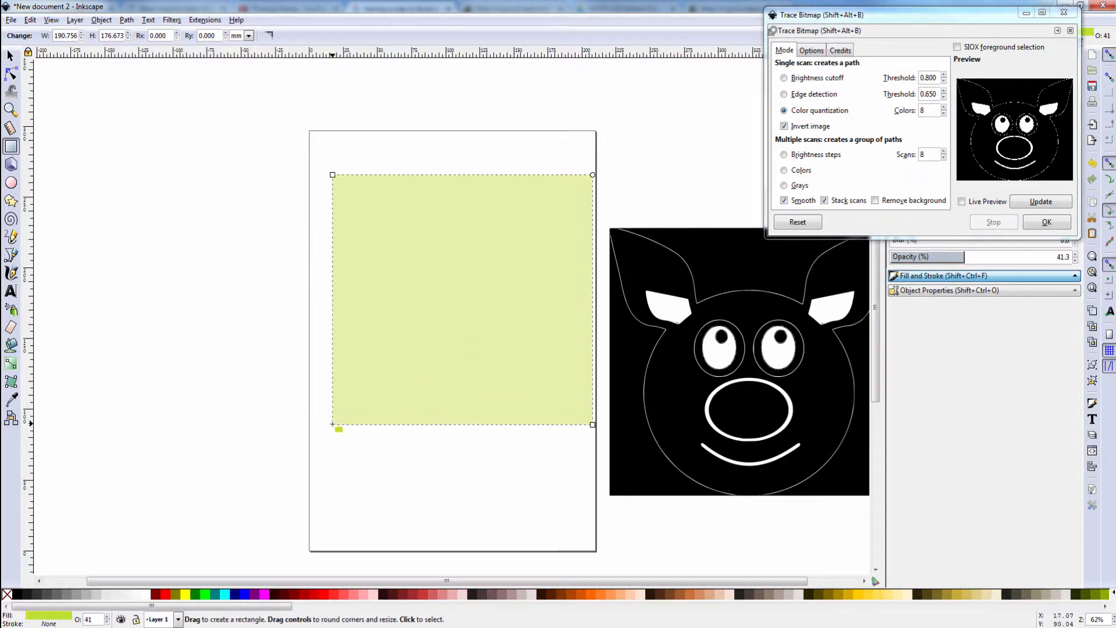
left_click_drag(333, 425, 315, 422)
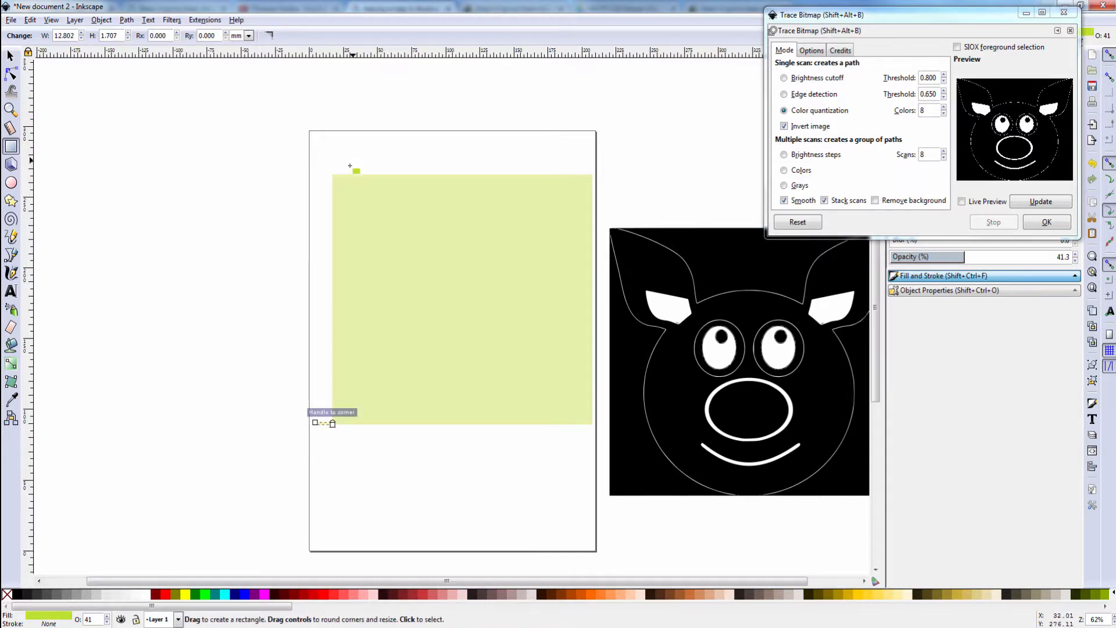
left_click(335, 181)
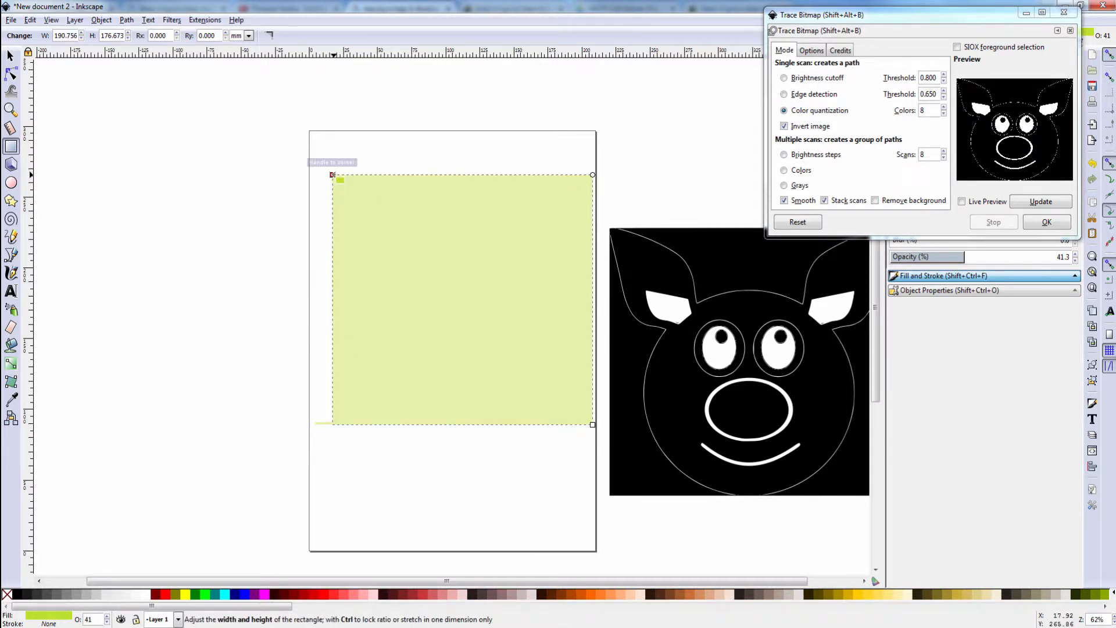
left_click_drag(332, 174, 315, 174)
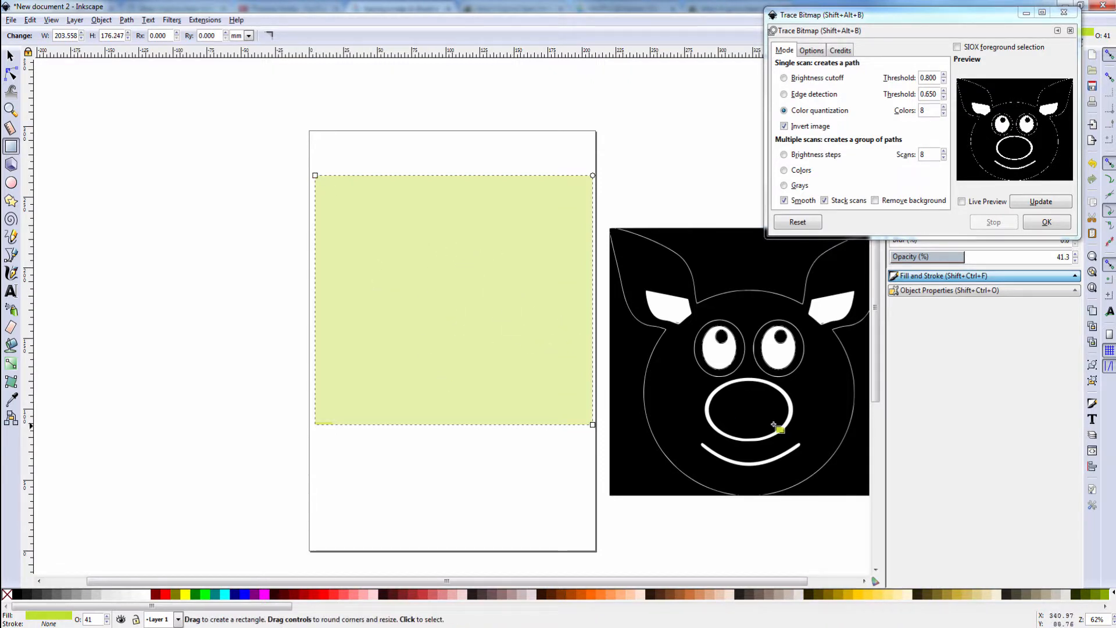
mouse_move(748, 419)
left_mouse_down()
mouse_move(620, 374)
mouse_move(678, 366)
mouse_move(727, 376)
left_mouse_up()
left_click(10, 56)
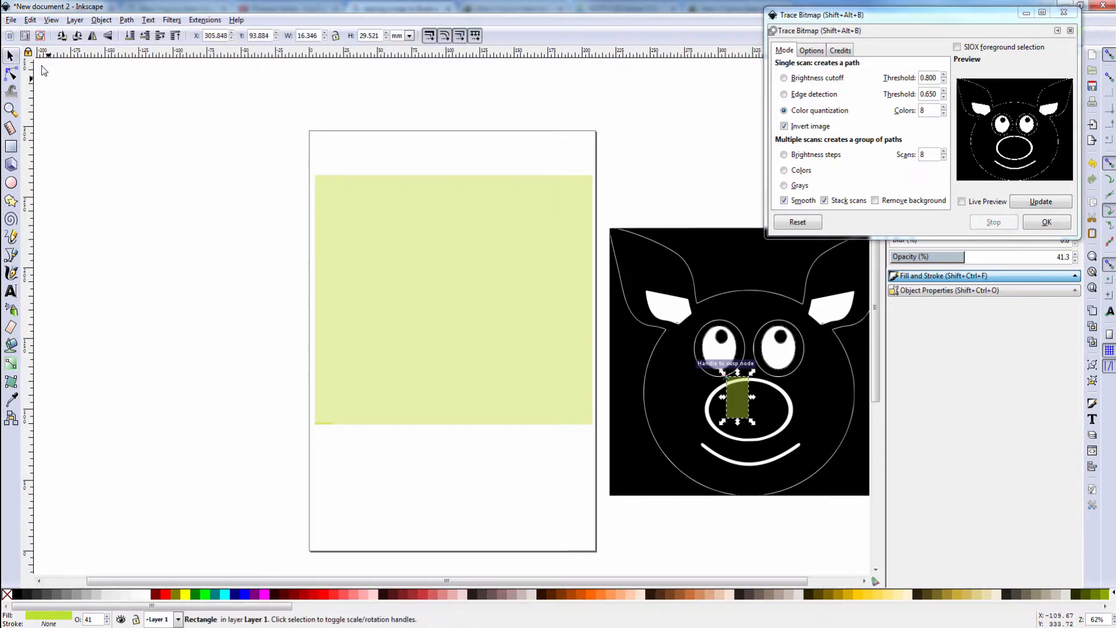
key("Delete")
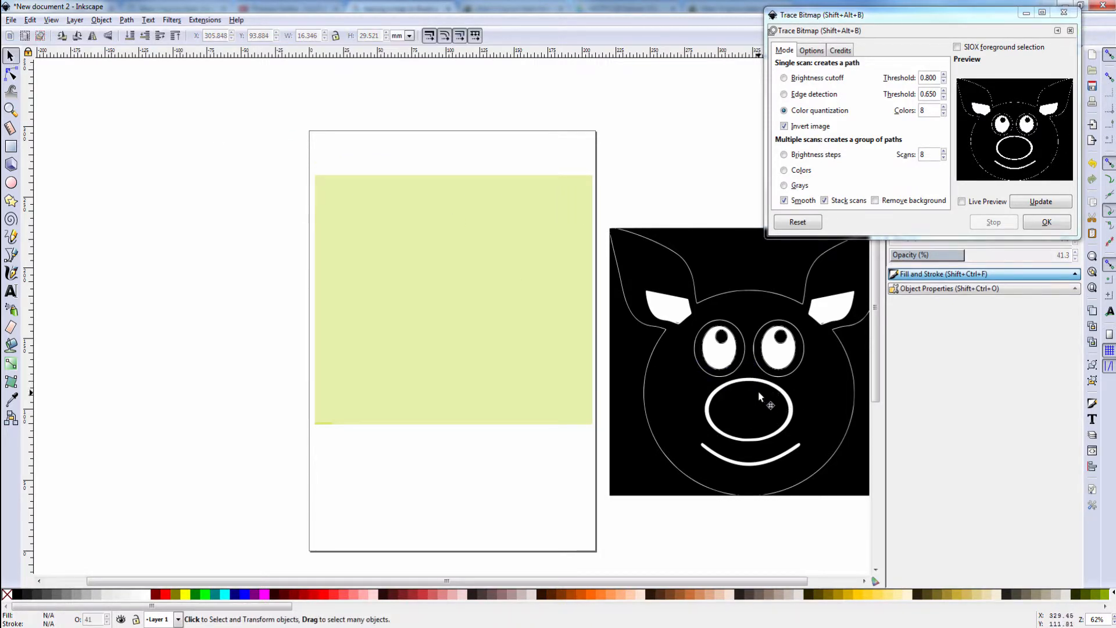
Move the inverted pig trace onto the page over the green rectangle and stretch the rectangle to cover it, about 205 by 190 mm
mouse_move(739, 375)
left_mouse_down()
mouse_move(567, 320)
mouse_move(443, 308)
left_mouse_up()
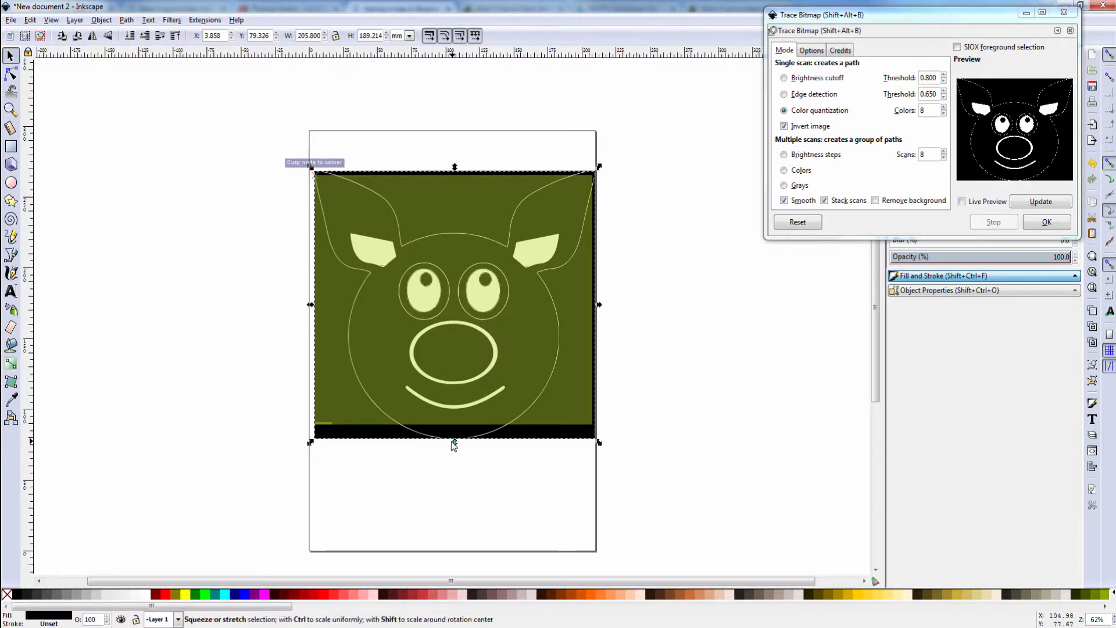
left_click(472, 399)
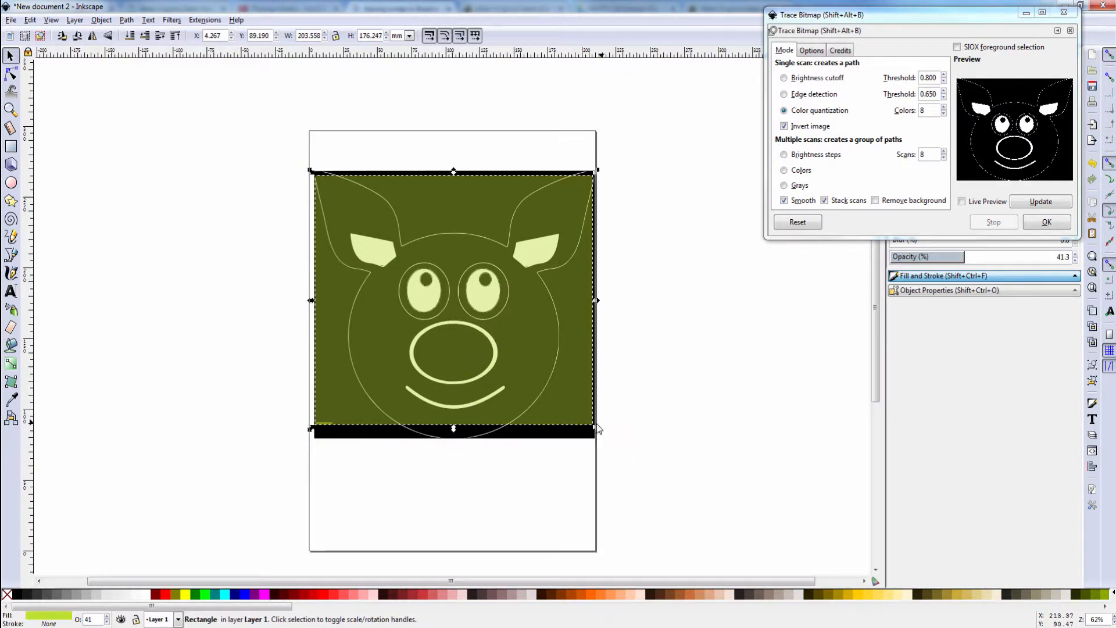
left_click_drag(597, 428, 593, 439)
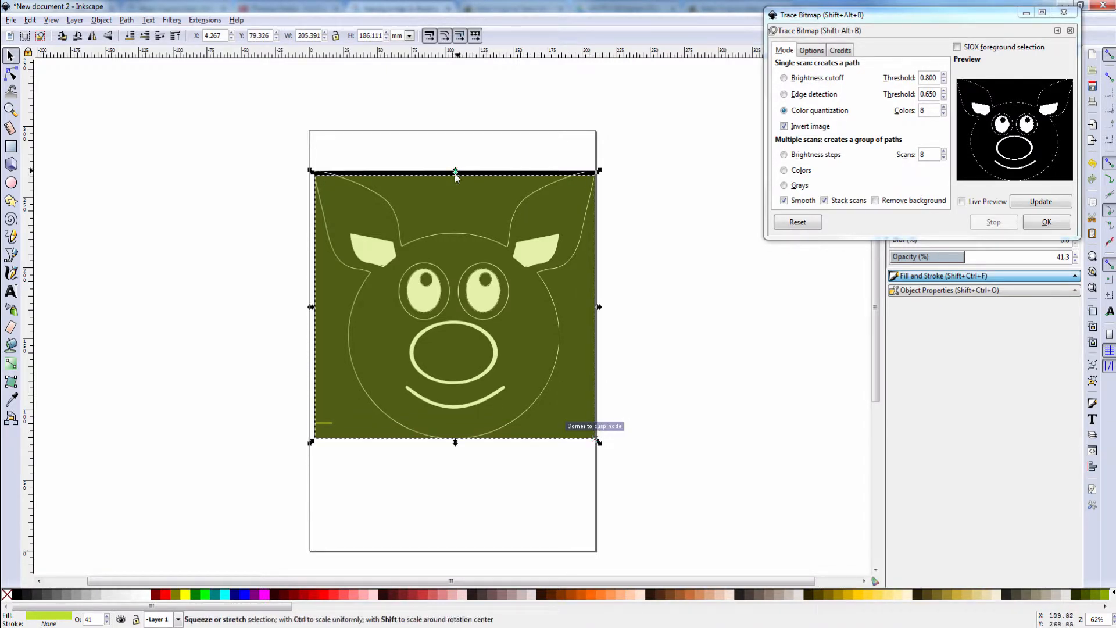
left_click_drag(455, 172, 454, 167)
left_click(705, 418)
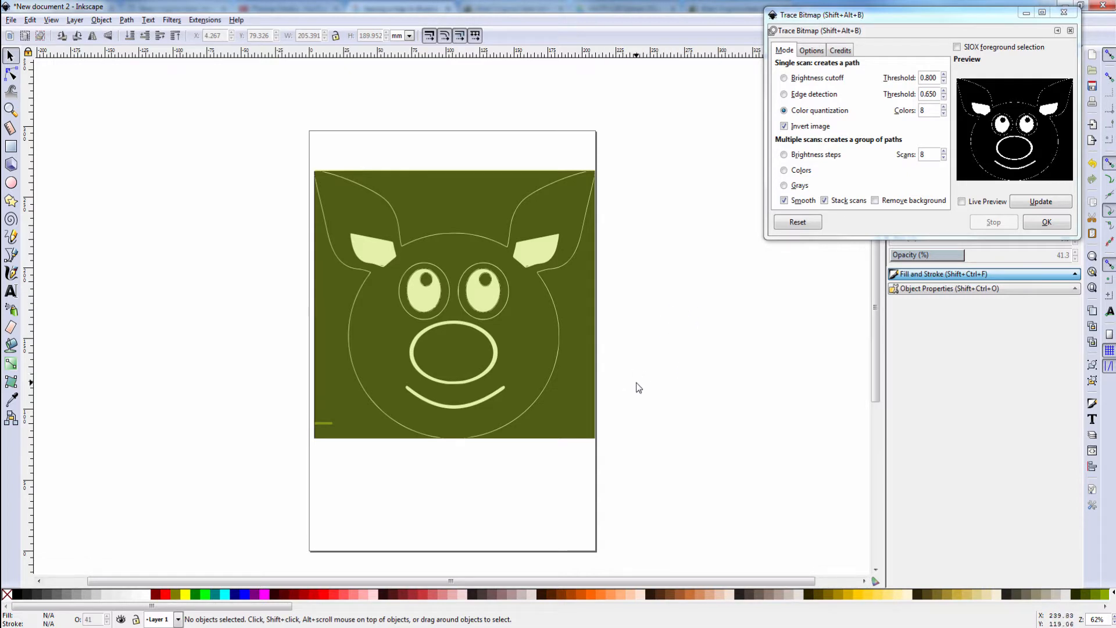
left_click(456, 232)
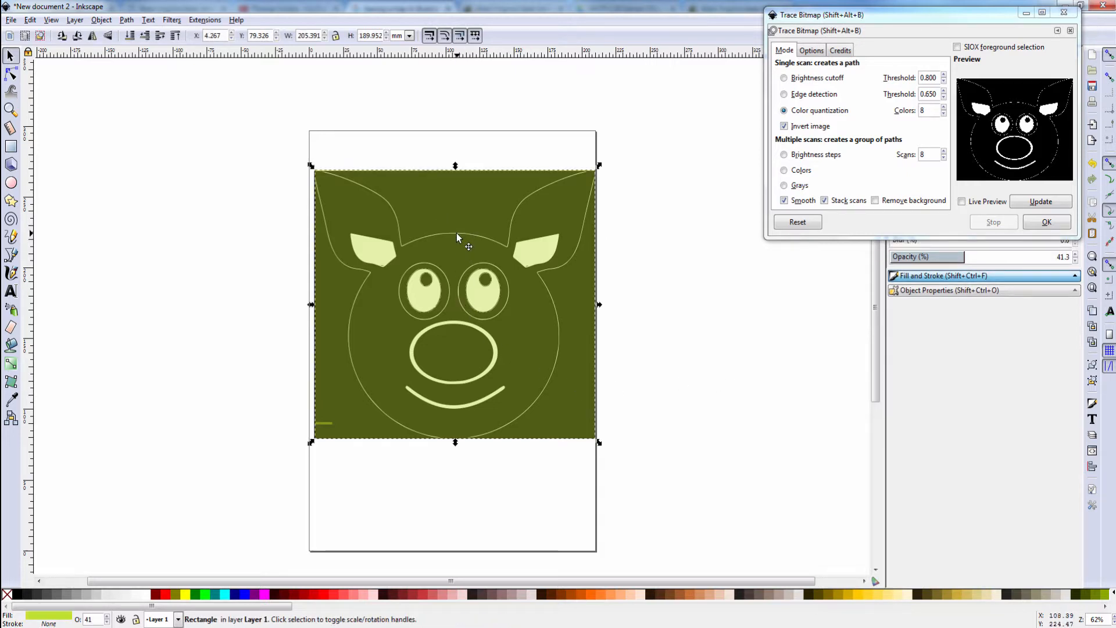
key("r")
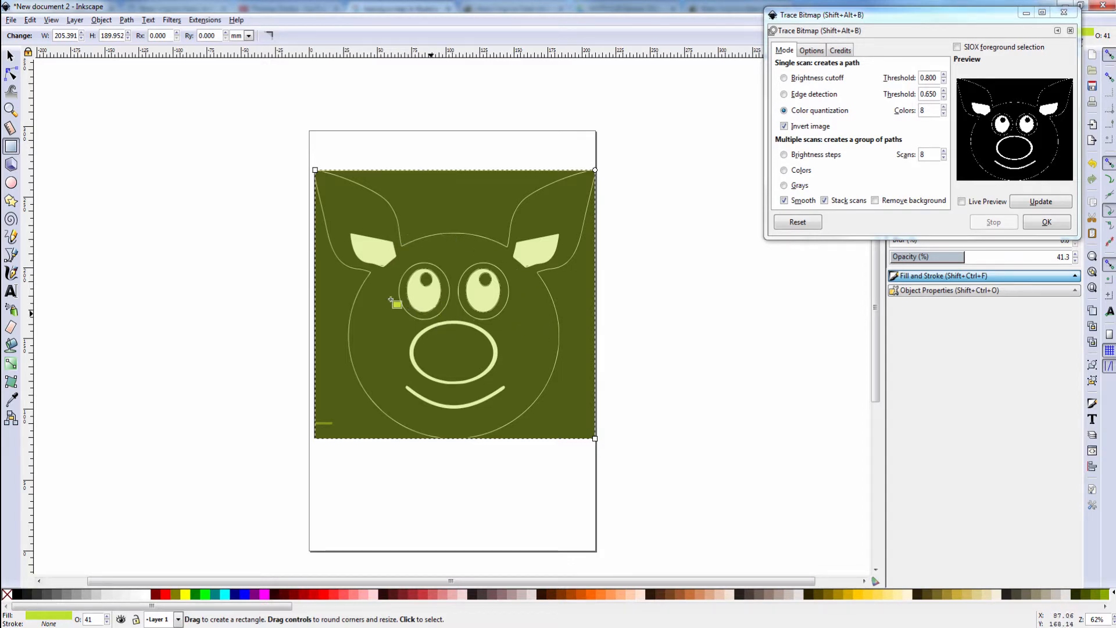
left_click(10, 55)
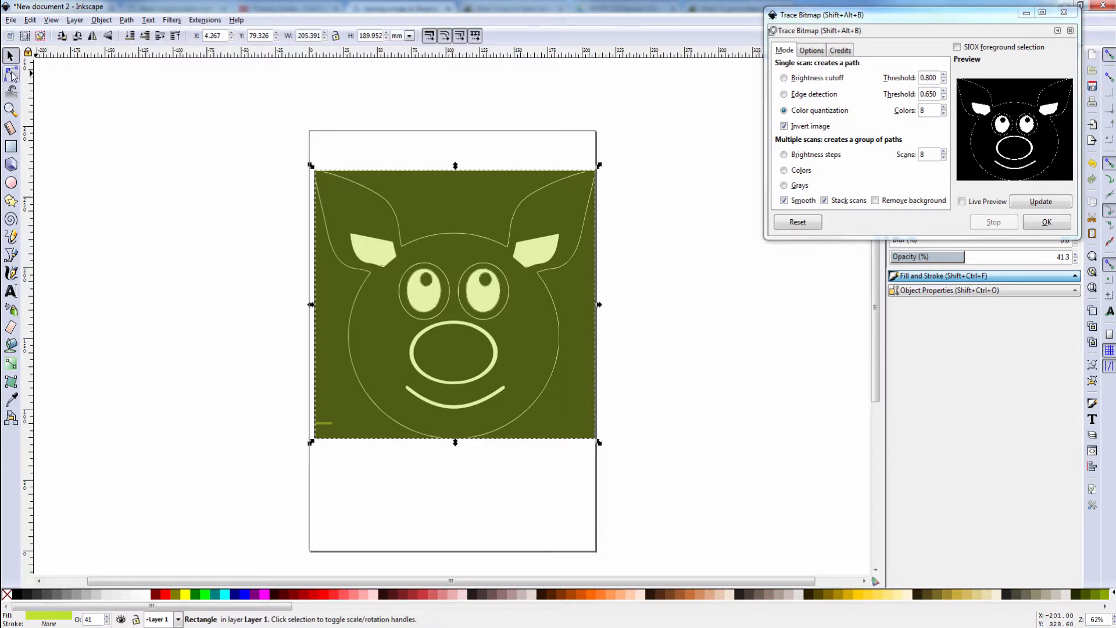
left_click(11, 74)
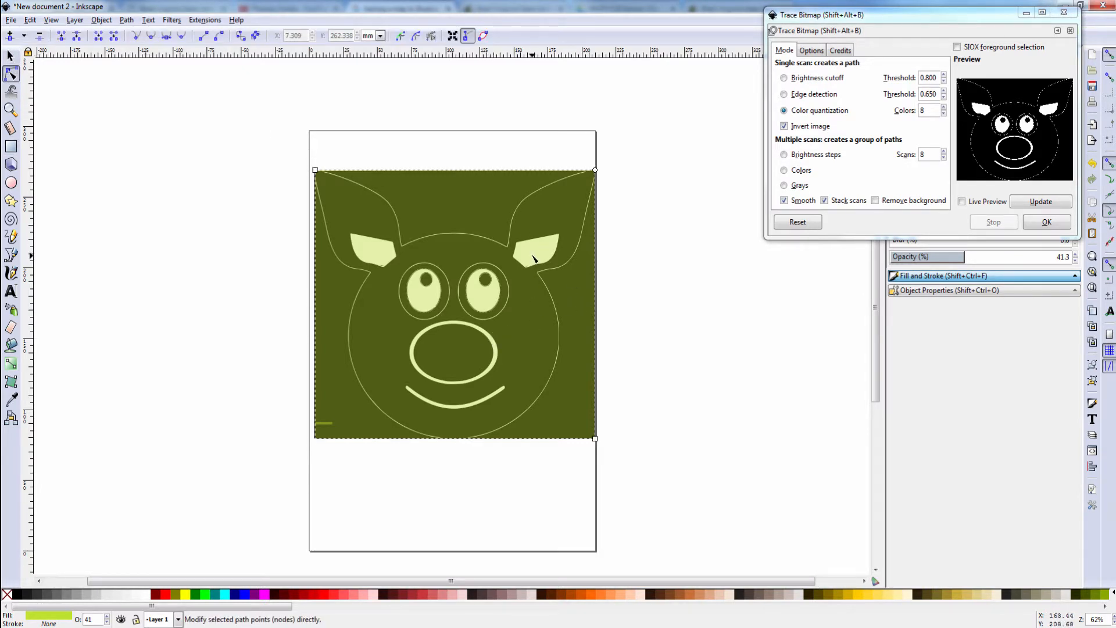
left_click_drag(533, 258, 779, 289)
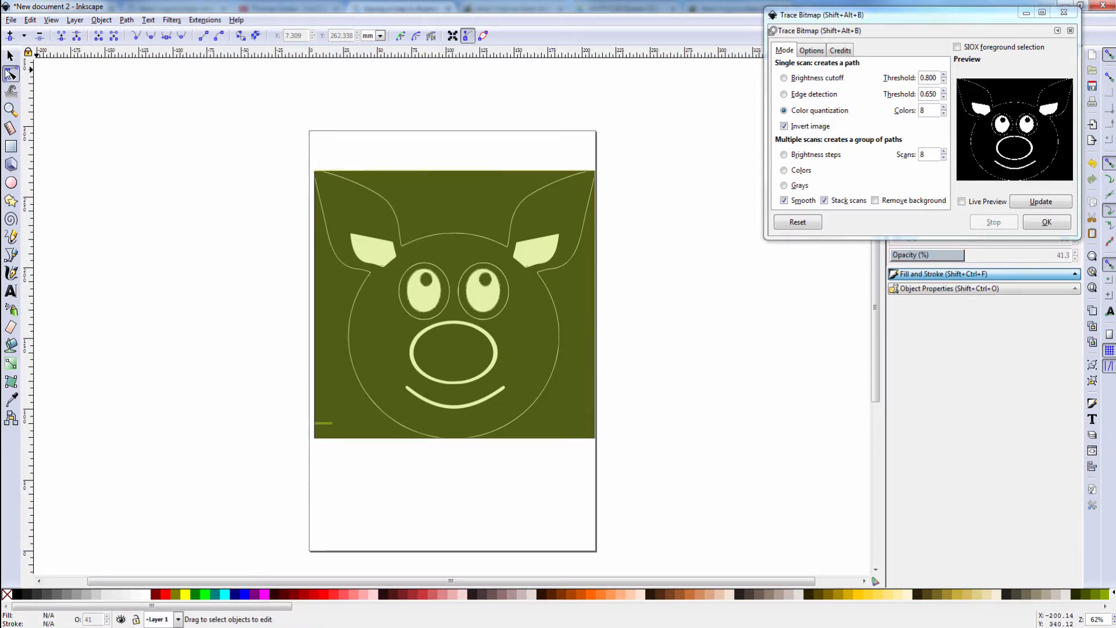
Move the green rectangle off the trace to the empty canvas beside the page
left_click(10, 55)
left_click(449, 208)
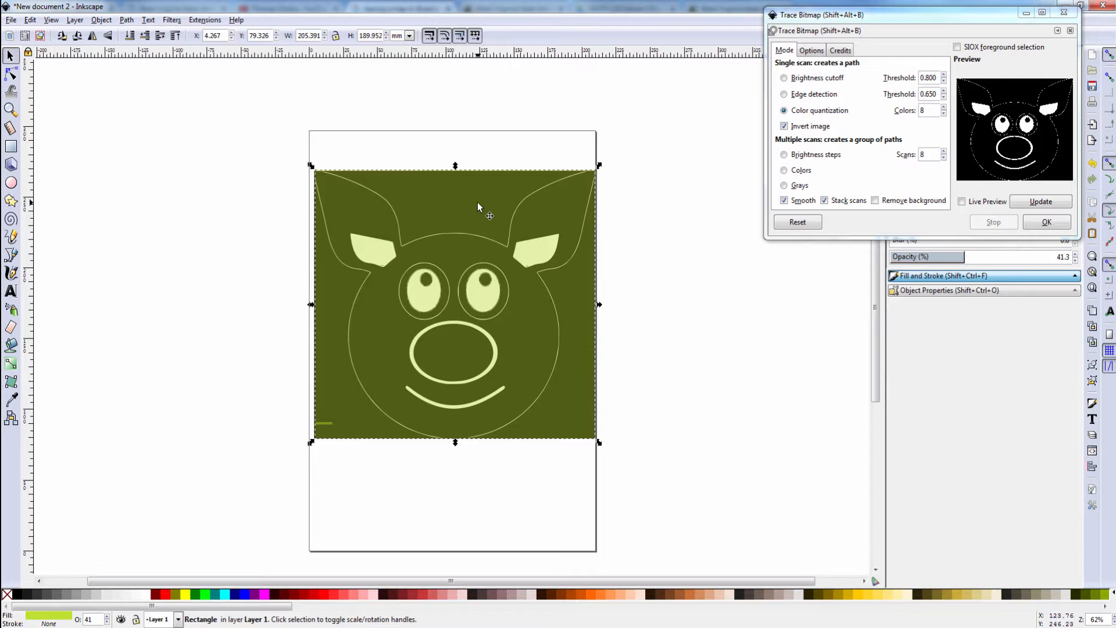
mouse_move(478, 207)
left_mouse_down()
mouse_move(743, 277)
mouse_move(821, 370)
left_mouse_up()
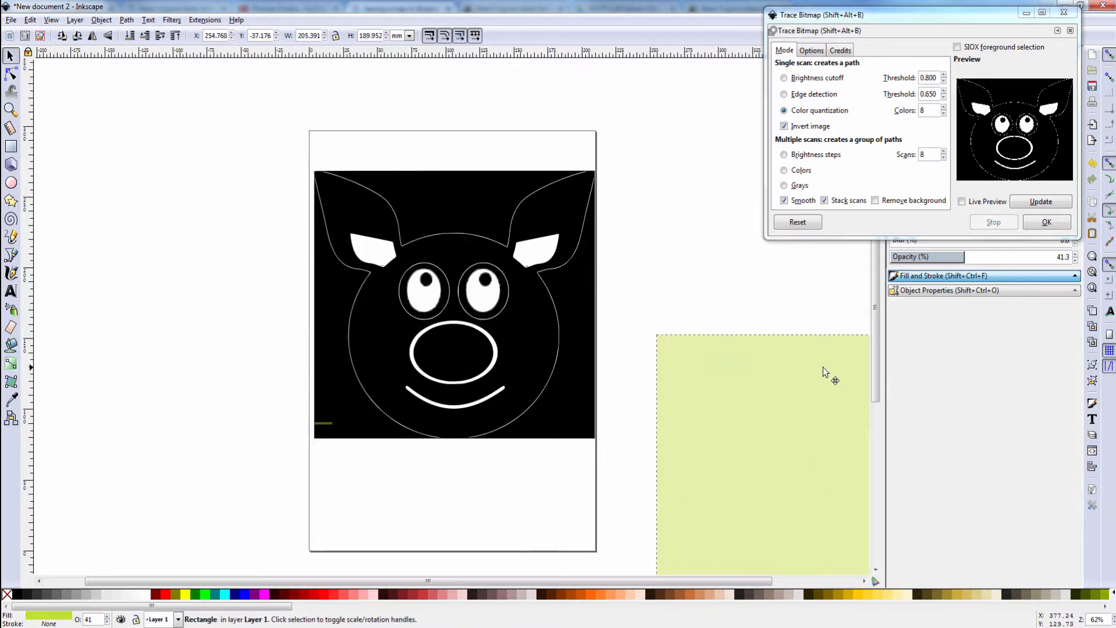
Open the pig trace for node editing and reshape the inner edge of the left ear's outline by moving its nodes outward
double_click(454, 232)
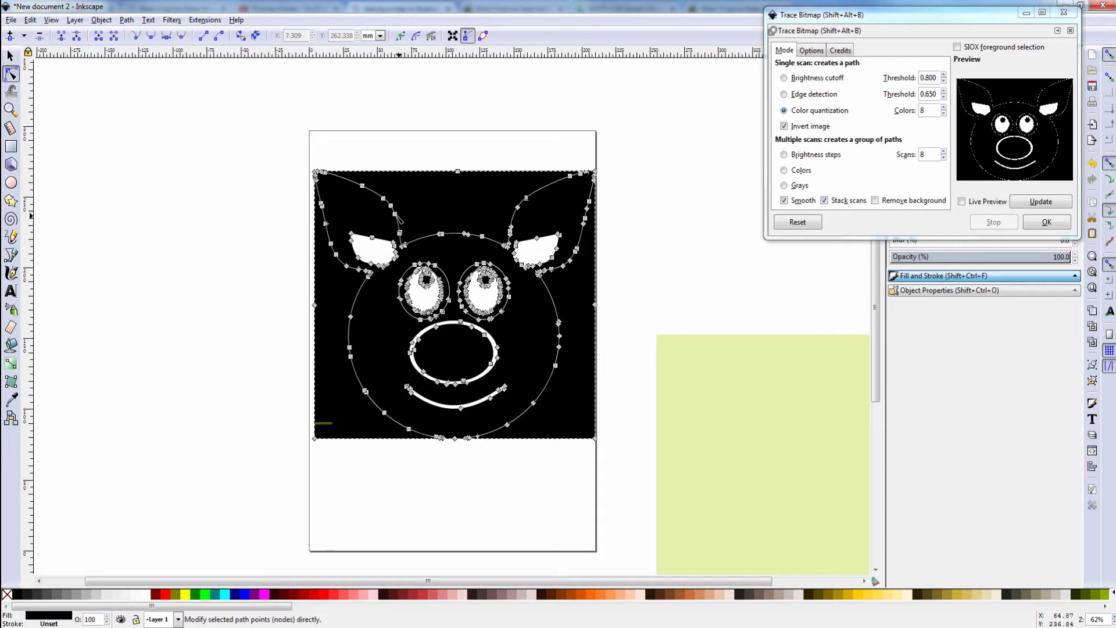
left_click_drag(400, 218, 418, 213)
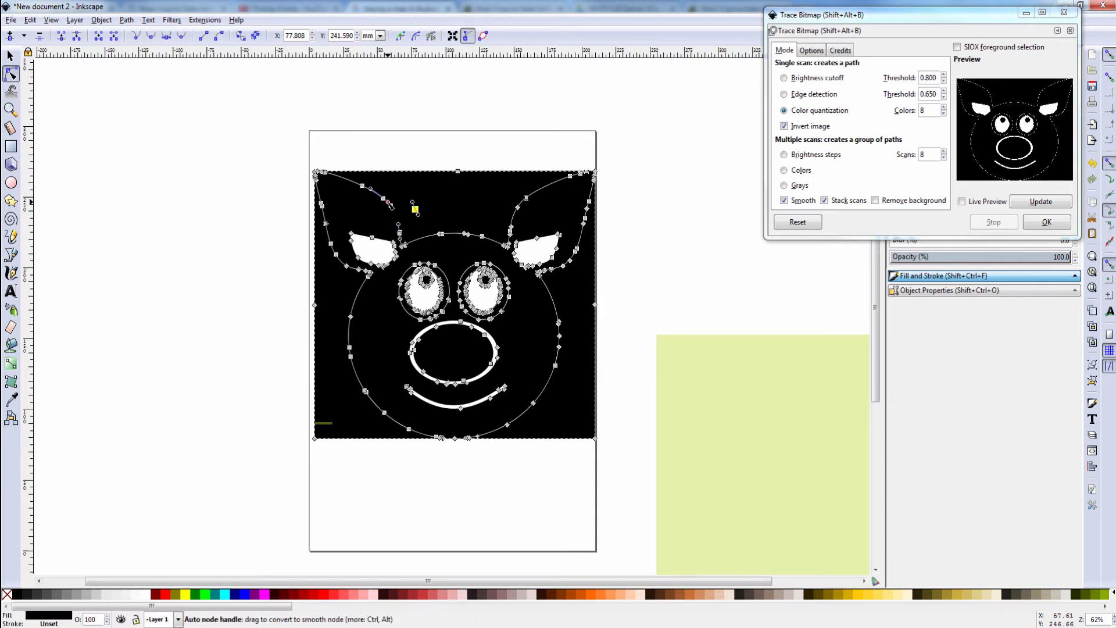
left_click_drag(388, 202, 418, 190)
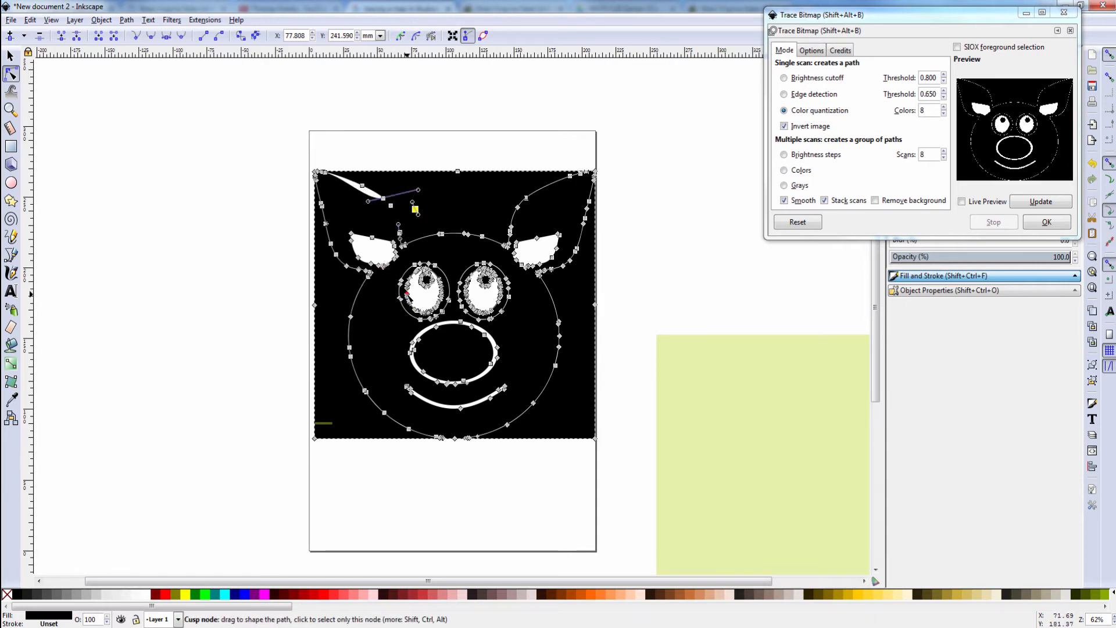
Pull two nodes out of the left eye's outline toward the cheek and distort the pupil downward
left_click_drag(407, 293, 371, 331)
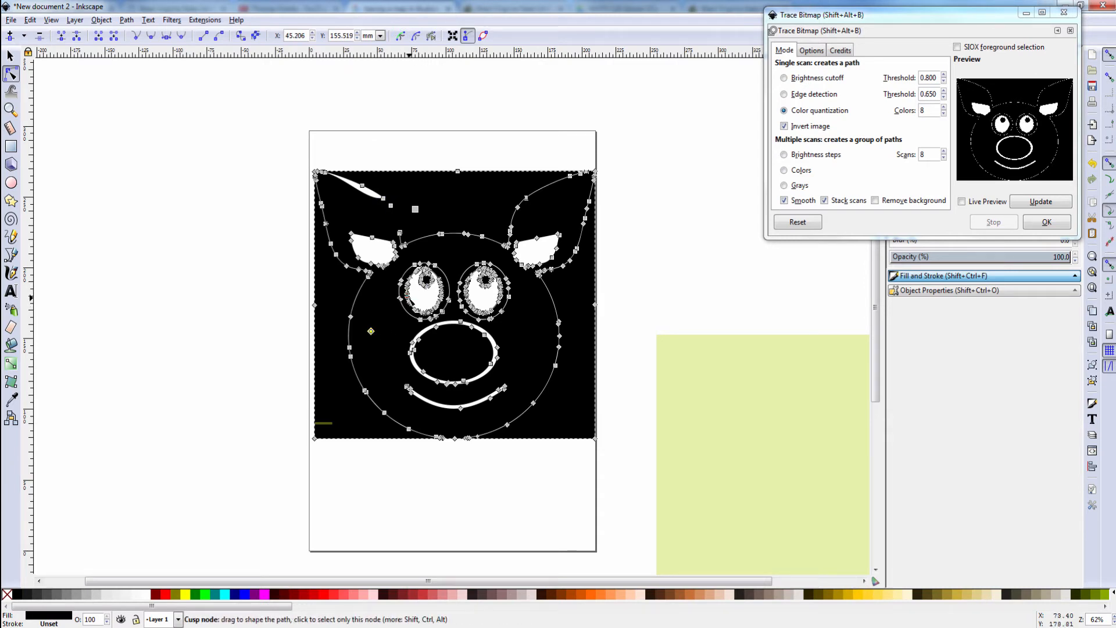
left_click_drag(408, 298, 380, 322)
left_click(427, 287)
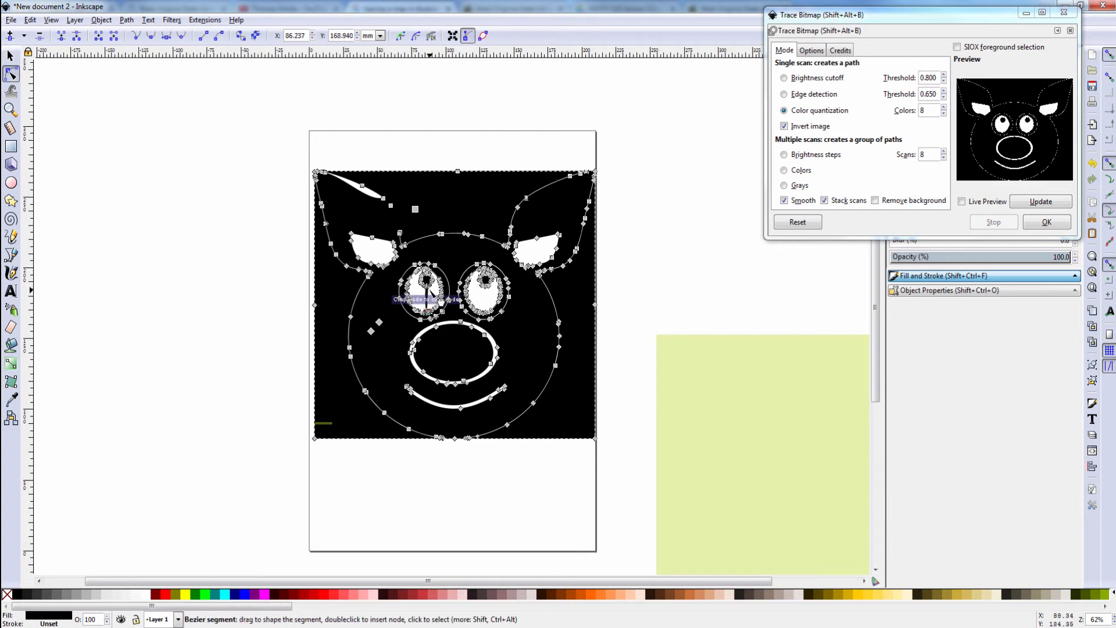
left_click(407, 288)
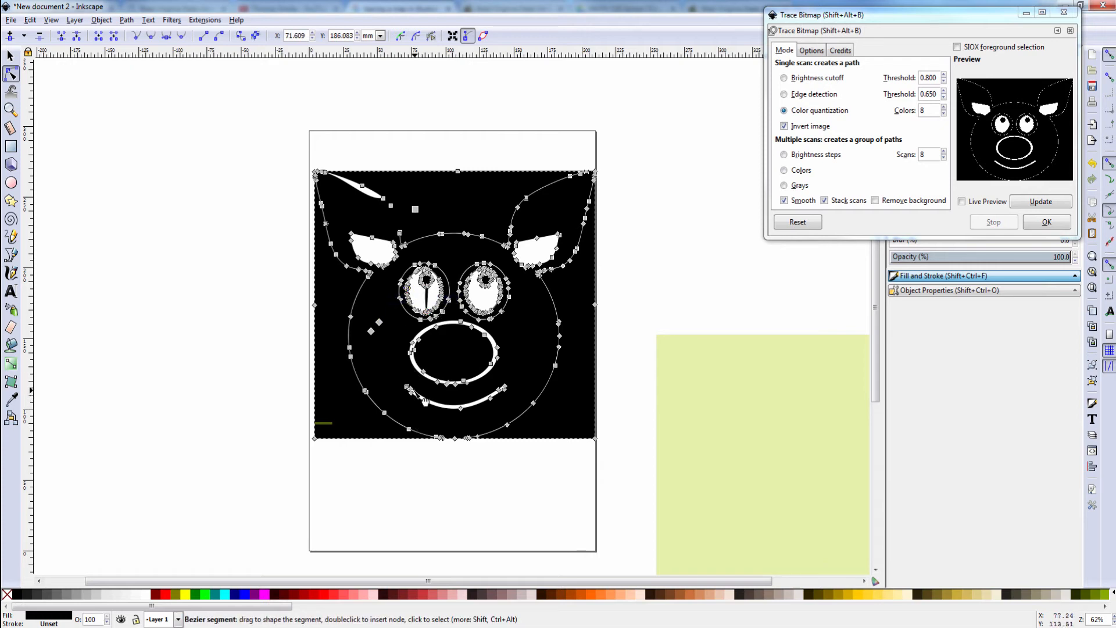
Reshape the pig's mouth into a wide, thick smile by moving nodes at both ends and along its lower edge
left_click_drag(410, 388, 375, 360)
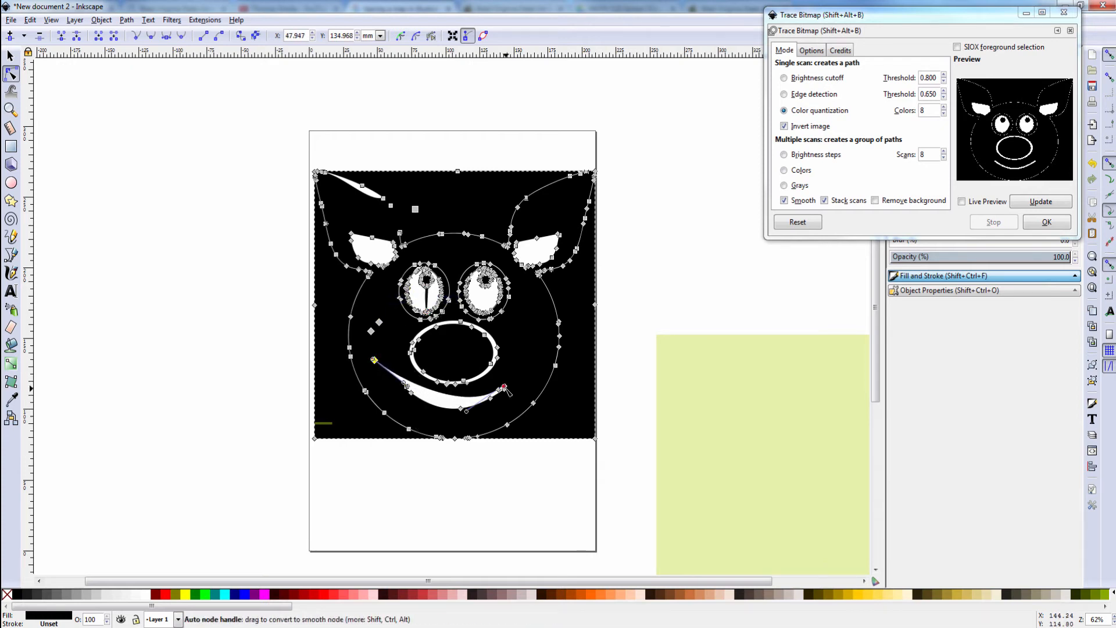
left_click_drag(505, 386, 555, 354)
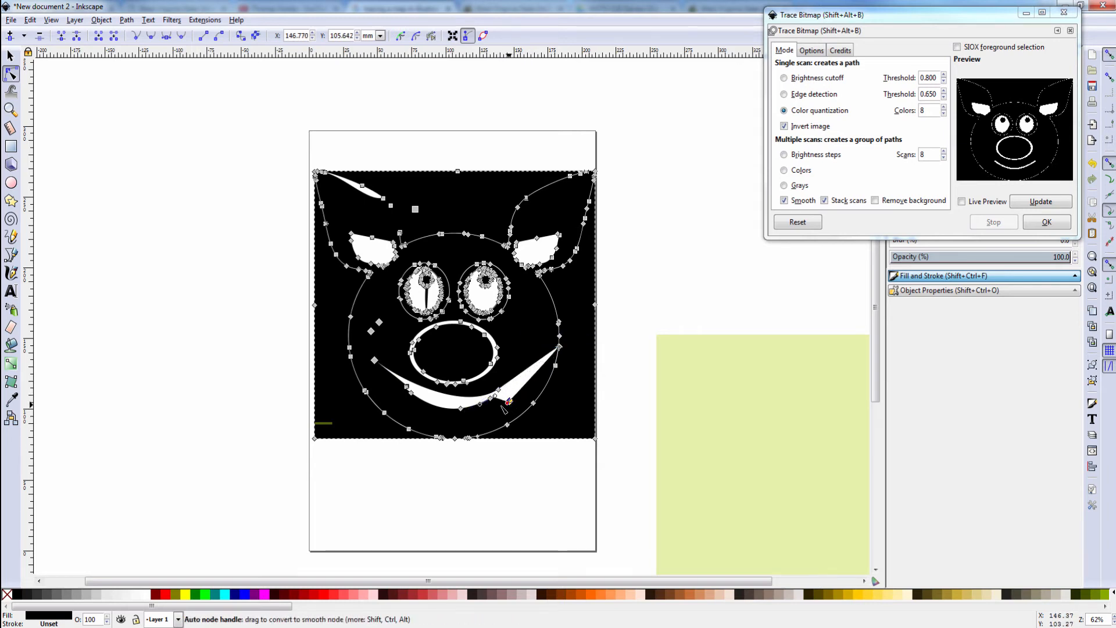
left_click_drag(496, 397, 430, 428)
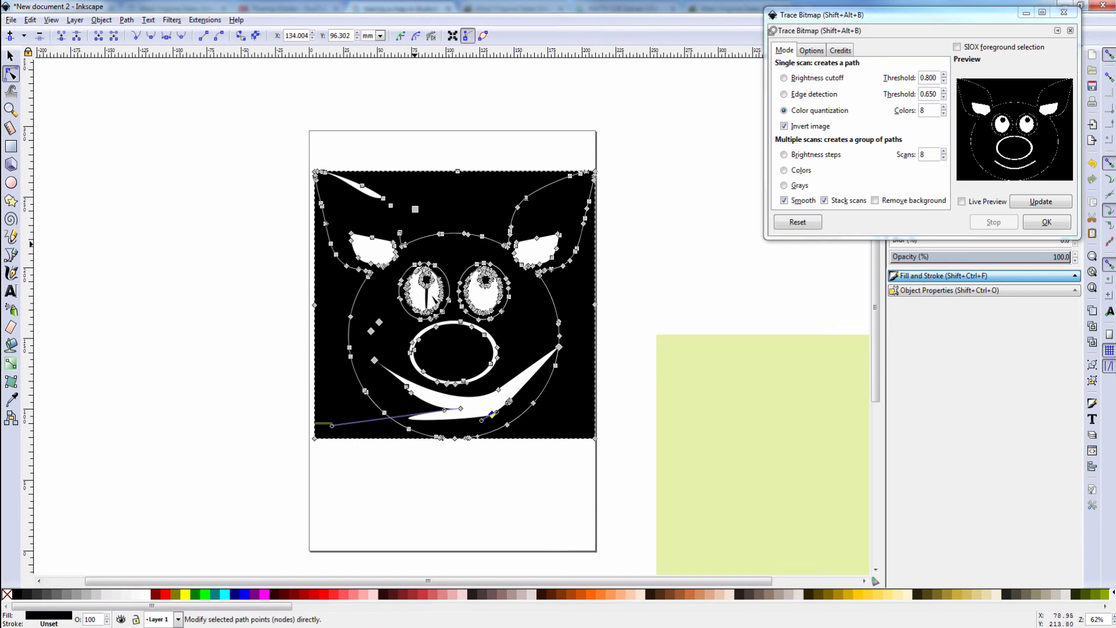
Simplify the traced path, and enlarge the left inner ear shape by moving its upper node upward
left_click(127, 19)
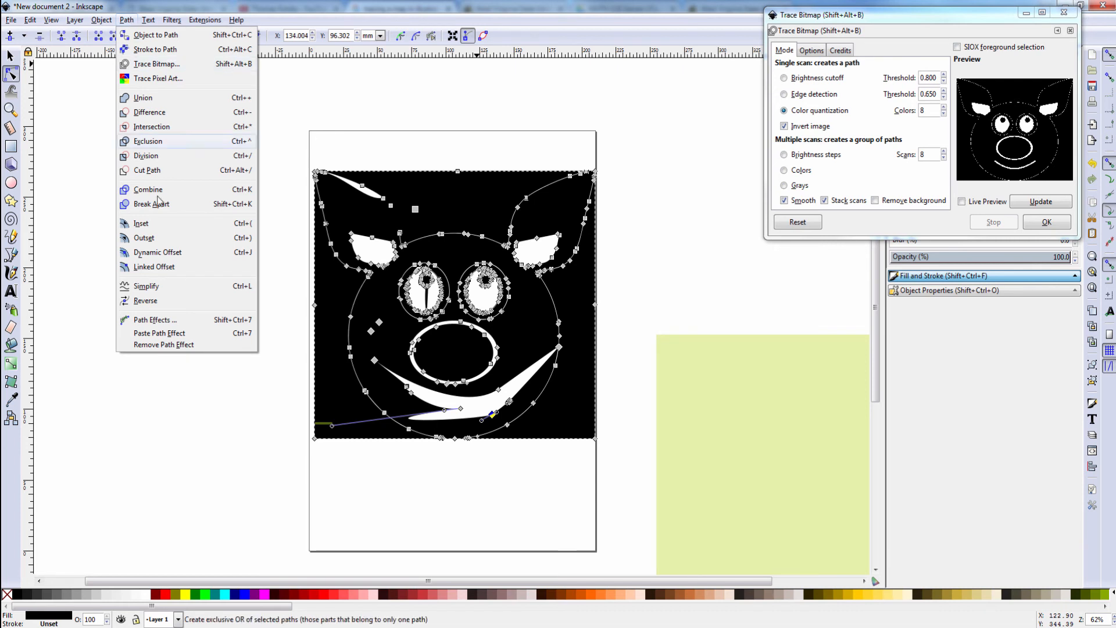
left_click(156, 290)
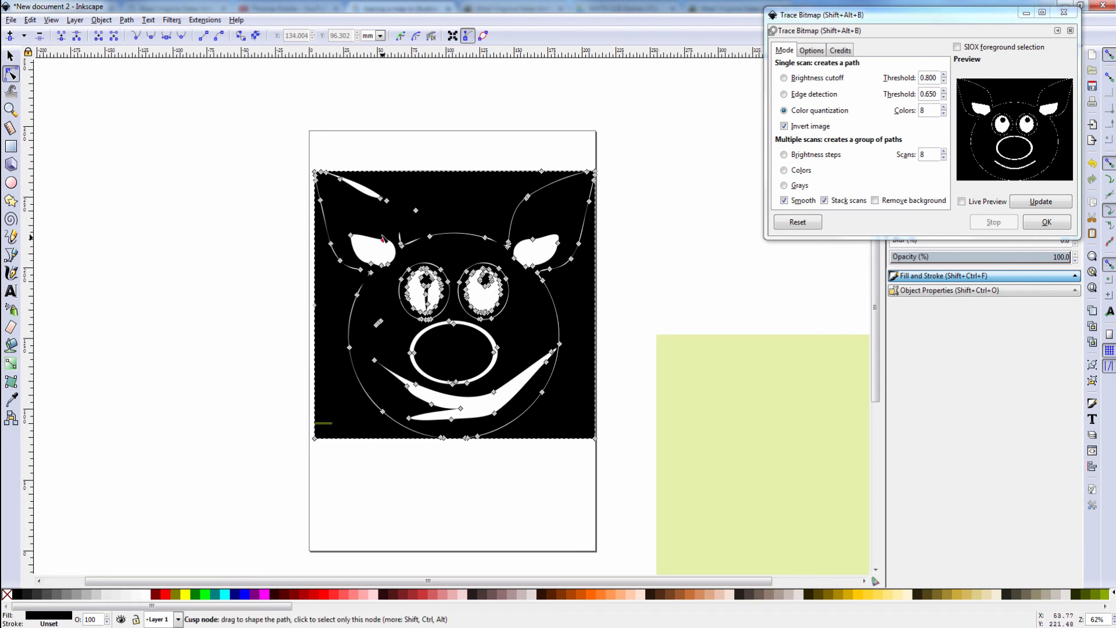
left_click_drag(382, 239, 397, 219)
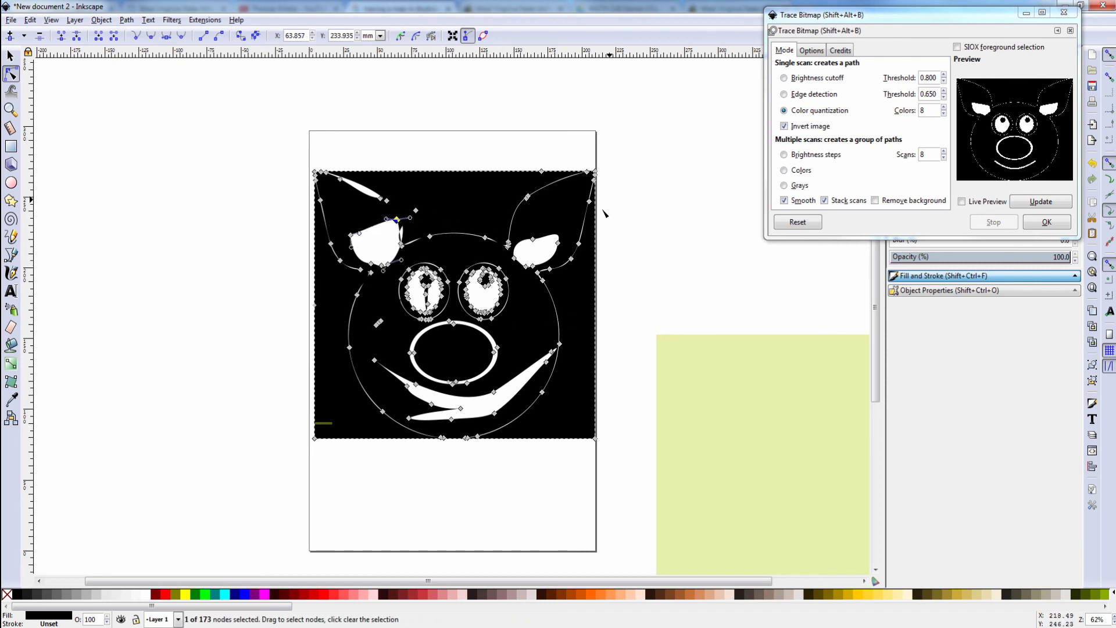
left_click(502, 222)
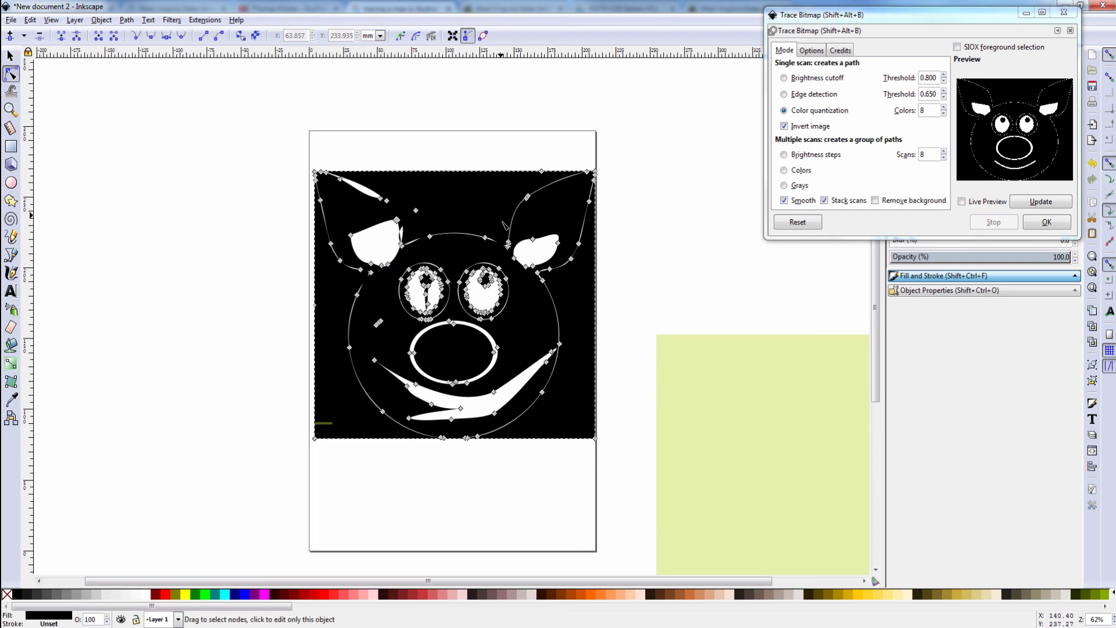